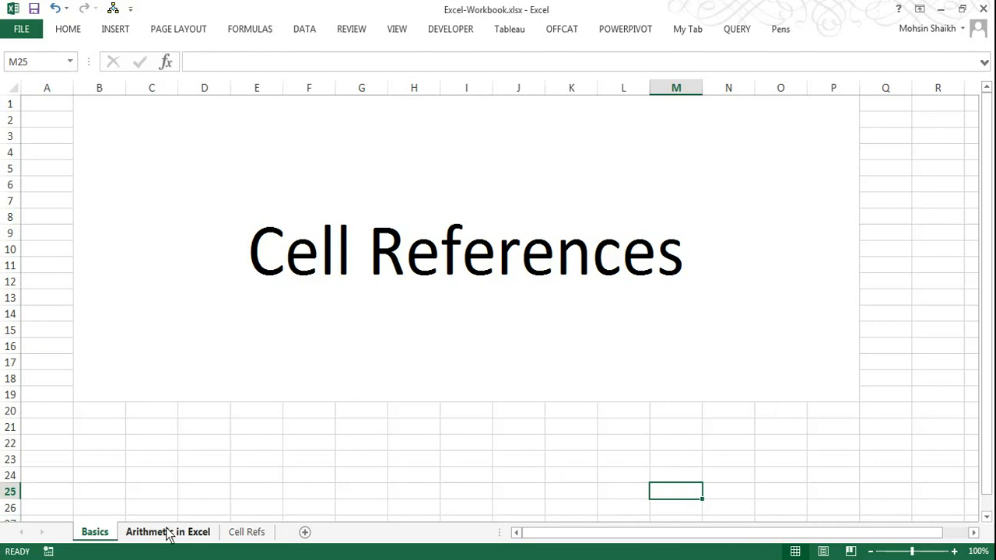
Step: Open the Cell Refs sheet and inspect the year 0 balances in B6 and C6 and the interest rate in C3
{"action": "left_click", "coordinate": [248, 536]}
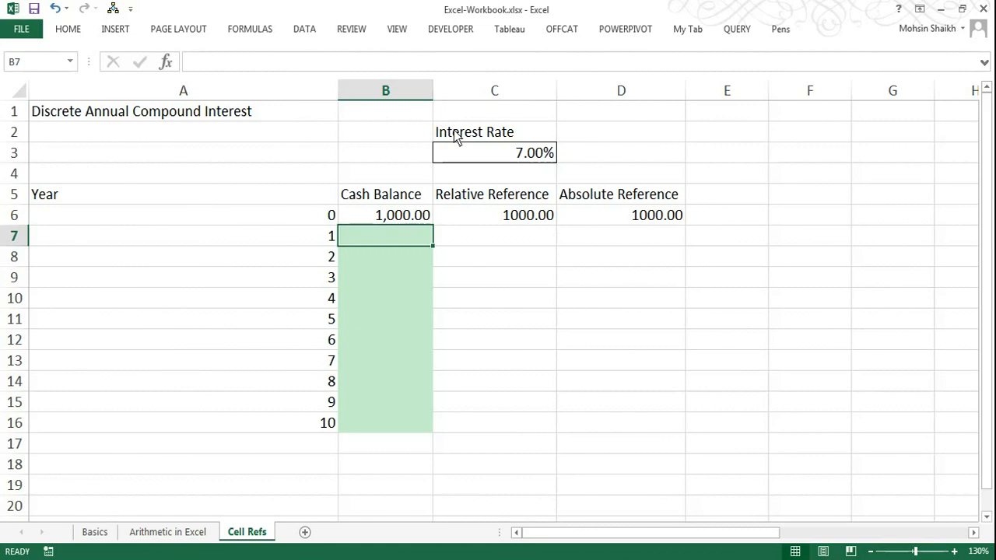
{"action": "left_click", "coordinate": [400, 216]}
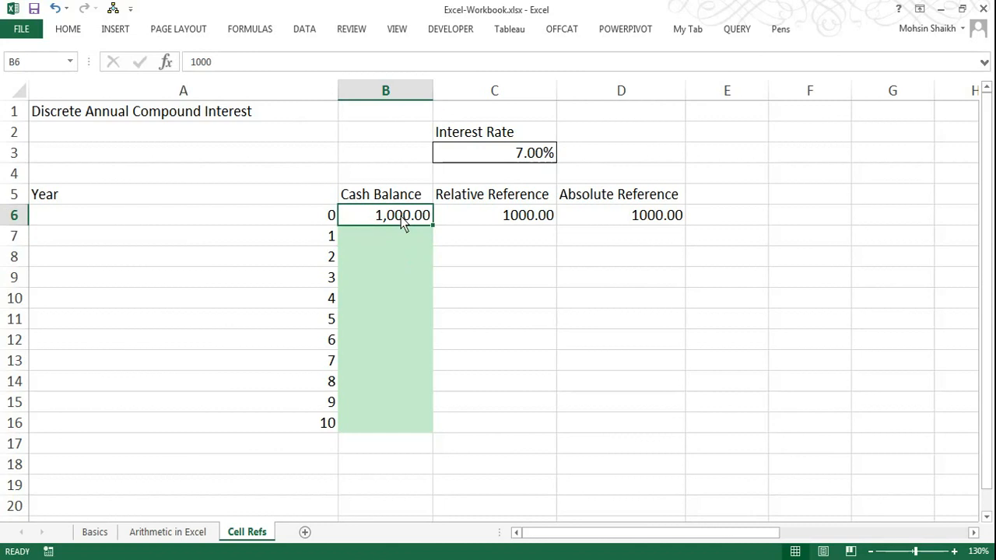
{"action": "left_click", "coordinate": [487, 225]}
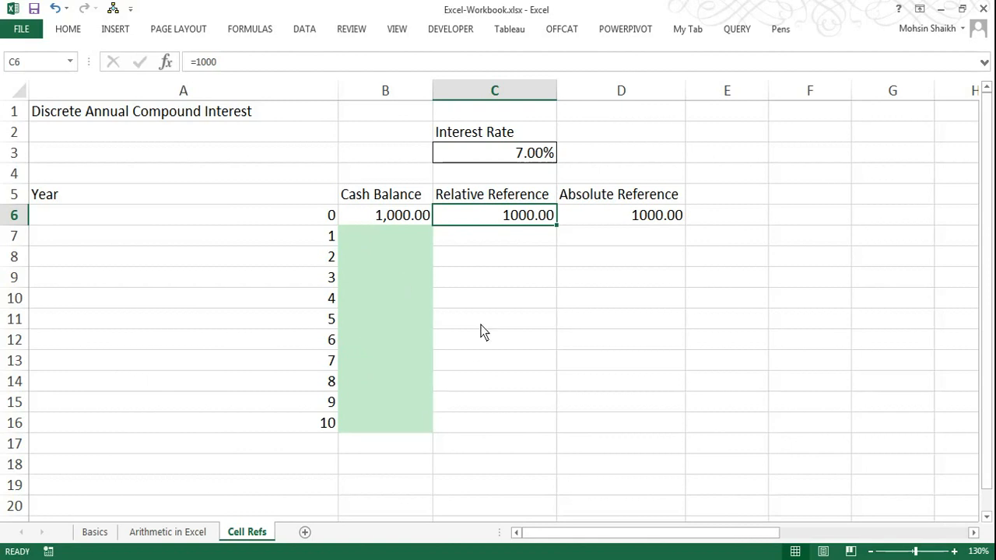
{"action": "left_click", "coordinate": [501, 160]}
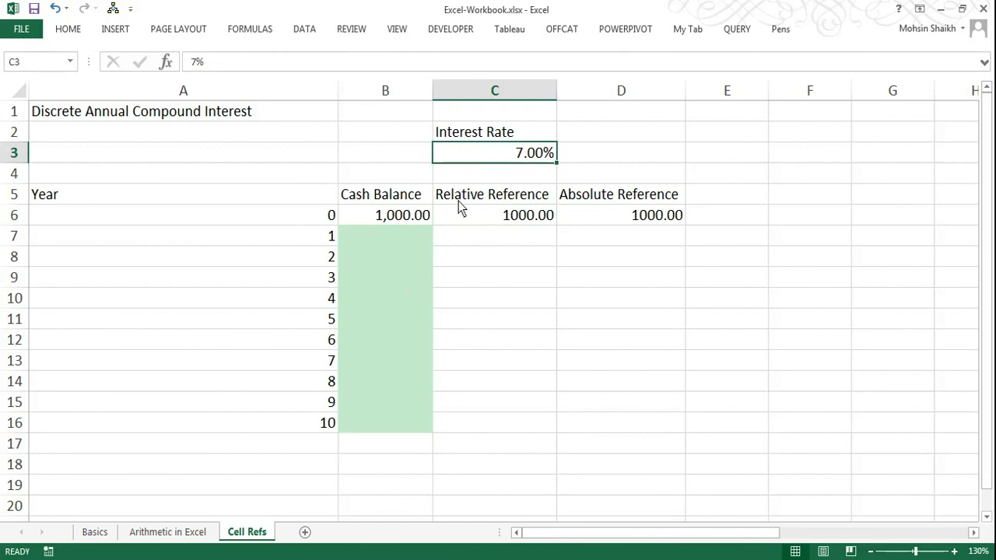
Step: Enter the formula =B6*1.07 in B7 for the year 1 cash balance
{"action": "left_click", "coordinate": [403, 220]}
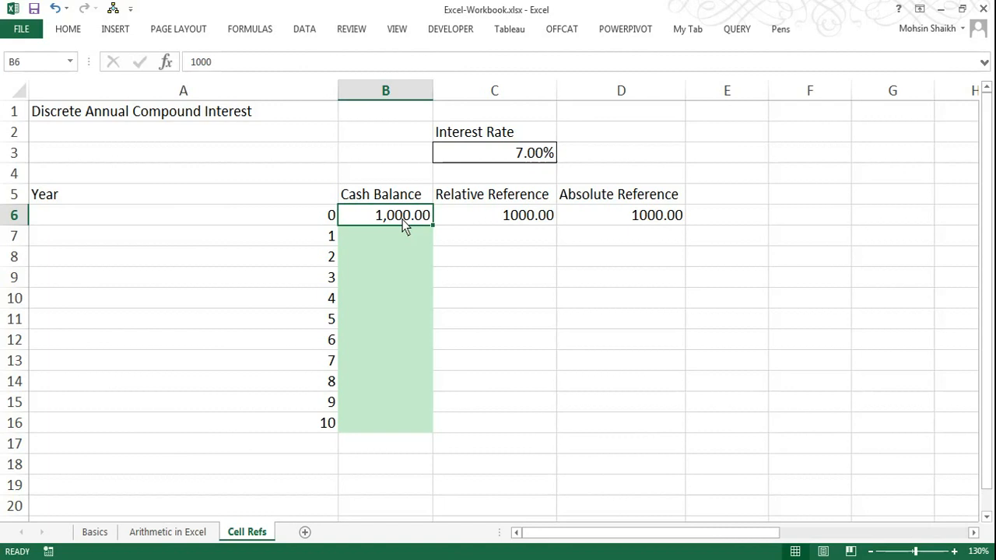
{"action": "key", "text": "Return"}
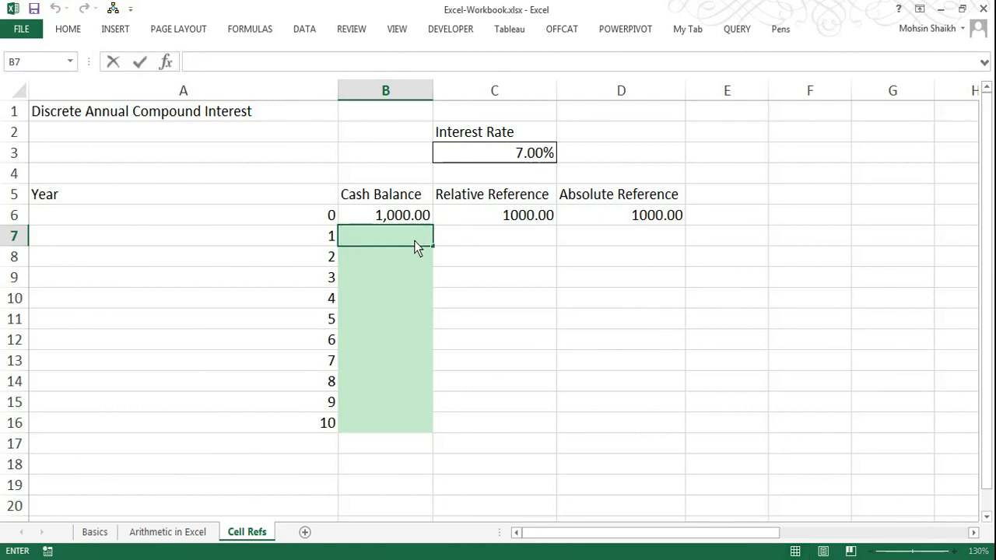
{"action": "type", "text": "="}
{"action": "left_click", "coordinate": [406, 222]}
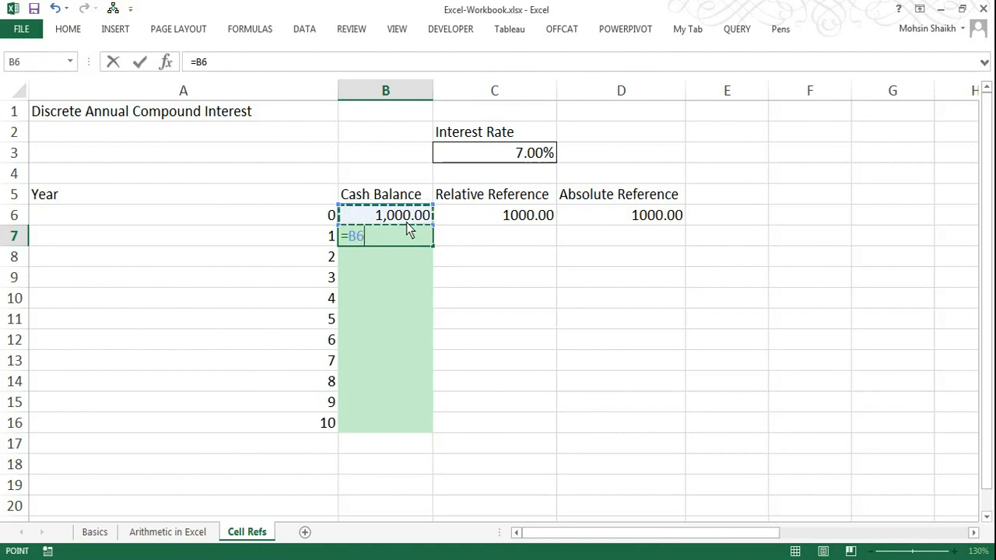
{"action": "type", "text": "*"}
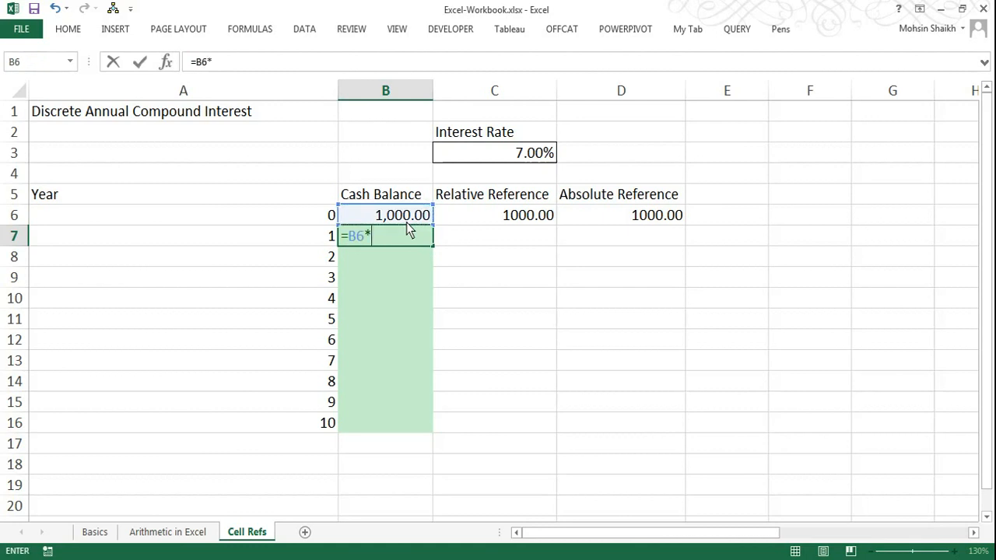
{"action": "type", "text": "1.07"}
{"action": "key", "text": "Return"}
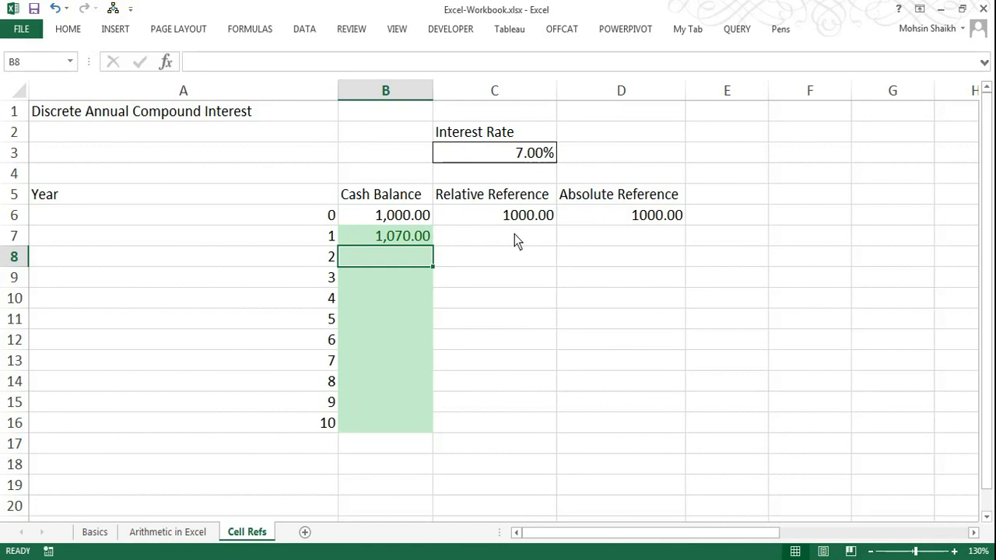
Step: Fill the B7 formula down through B16 and inspect the copied formulas in B8, B9 and B16
{"action": "left_click", "coordinate": [408, 239]}
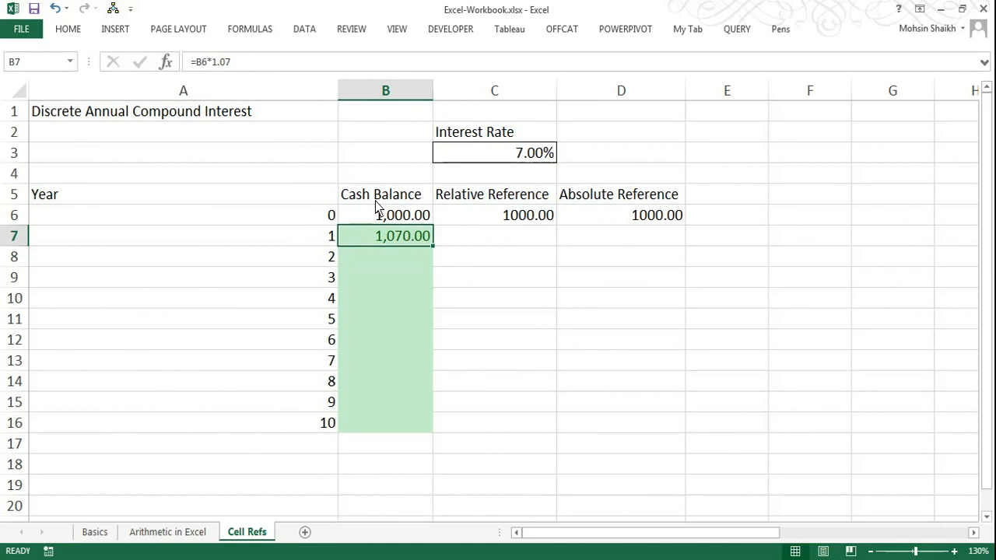
{"action": "left_click_drag", "start_coordinate": [431, 248], "coordinate": [415, 429]}
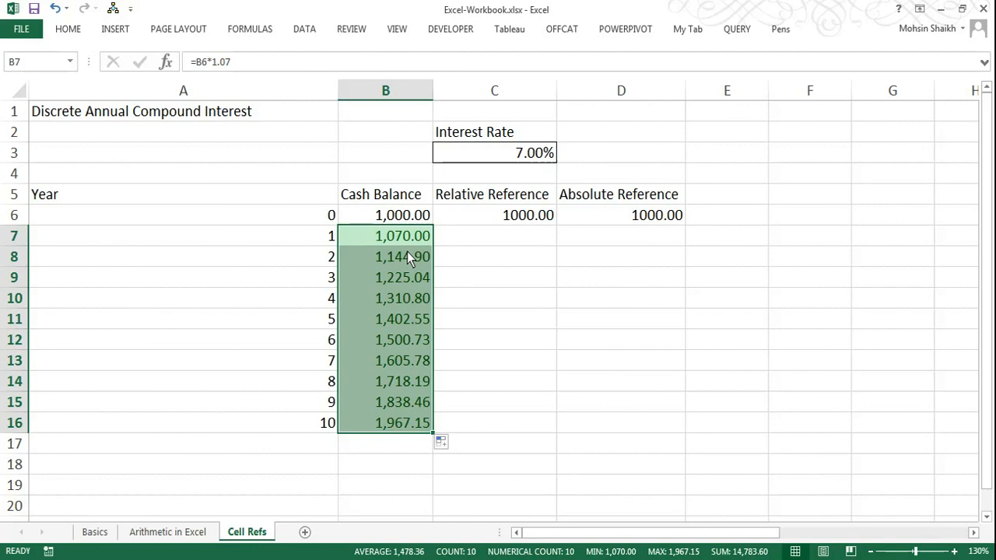
{"action": "left_click", "coordinate": [385, 256]}
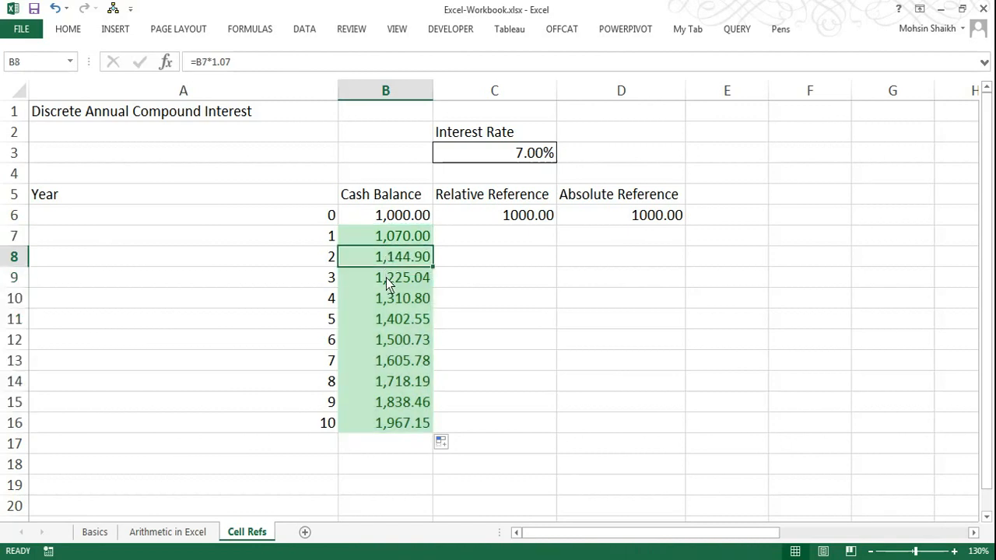
{"action": "left_click", "coordinate": [386, 278]}
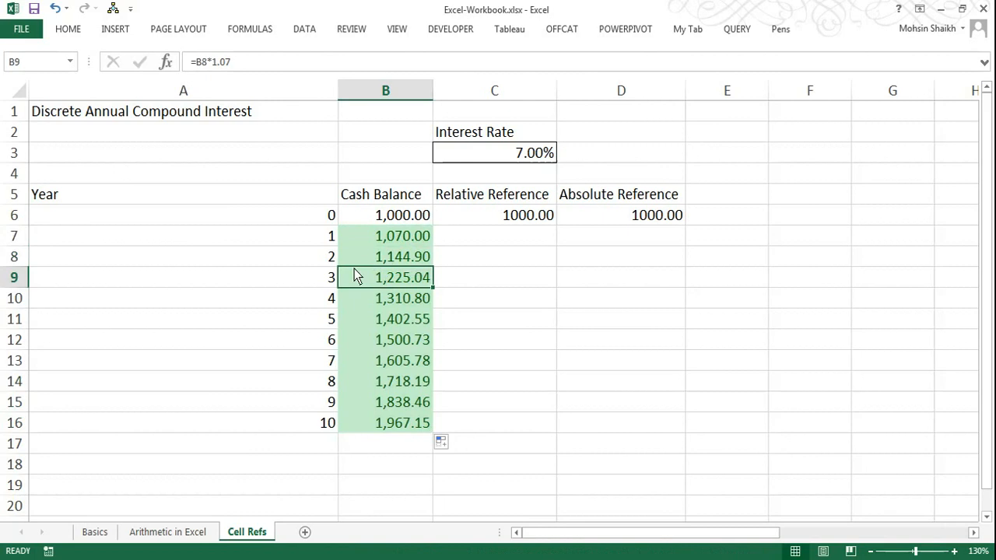
{"action": "left_click", "coordinate": [385, 243]}
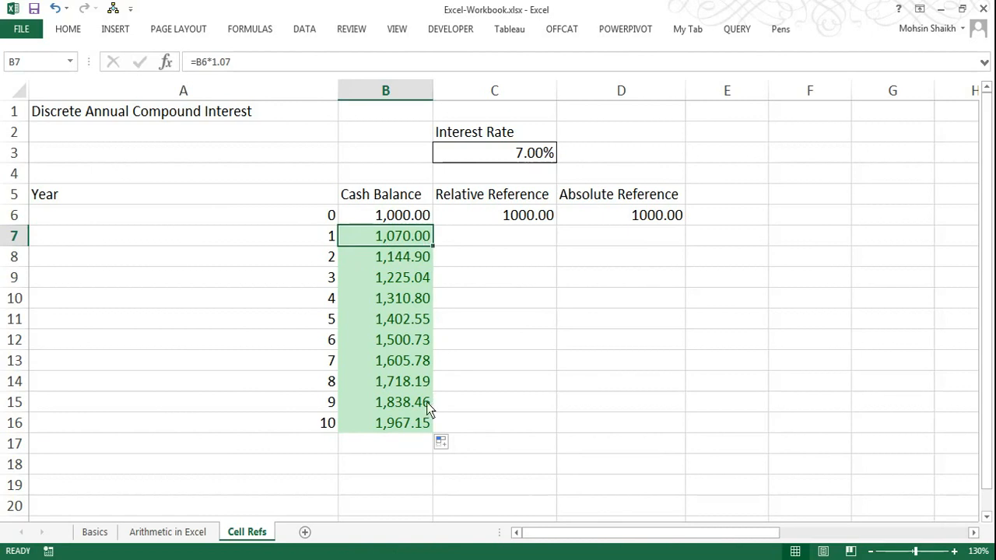
{"action": "left_click", "coordinate": [407, 428]}
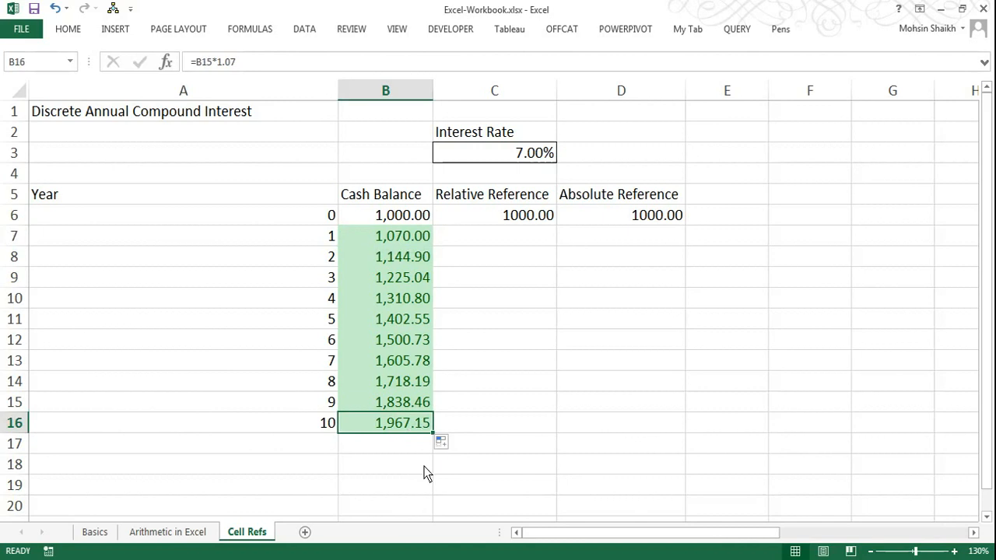
Step: Format the Cash Balance values in B6:B16 as Currency with the ₹ English (India) symbol
{"action": "left_click", "coordinate": [389, 223]}
{"action": "left_click_drag", "start_coordinate": [392, 236], "coordinate": [395, 421]}
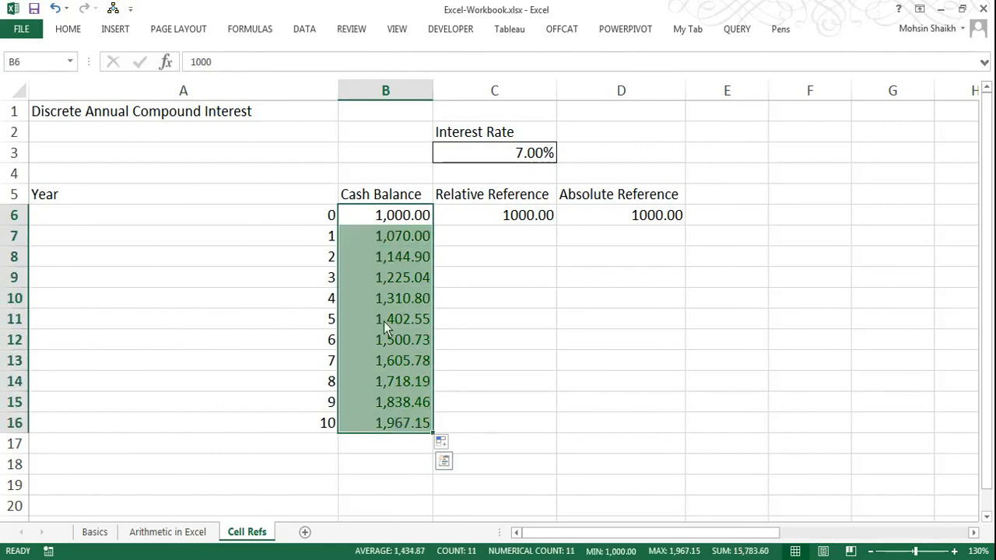
{"action": "right_click", "coordinate": [387, 242]}
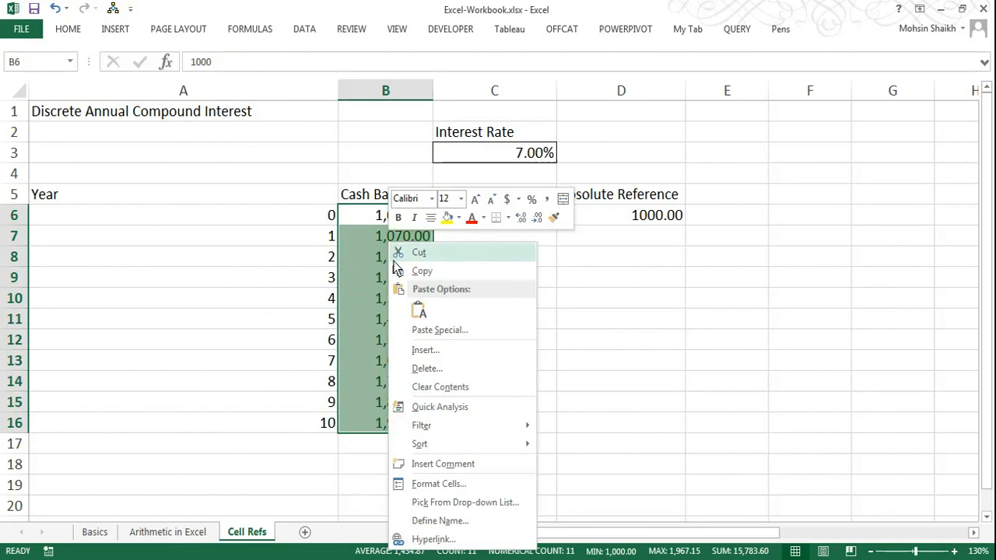
{"action": "left_click", "coordinate": [442, 483]}
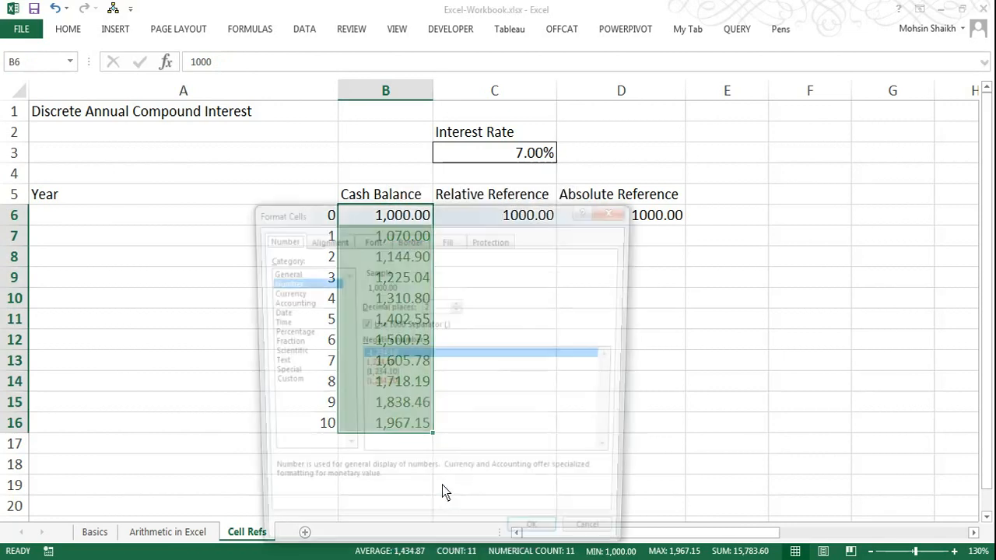
{"action": "left_click", "coordinate": [299, 294]}
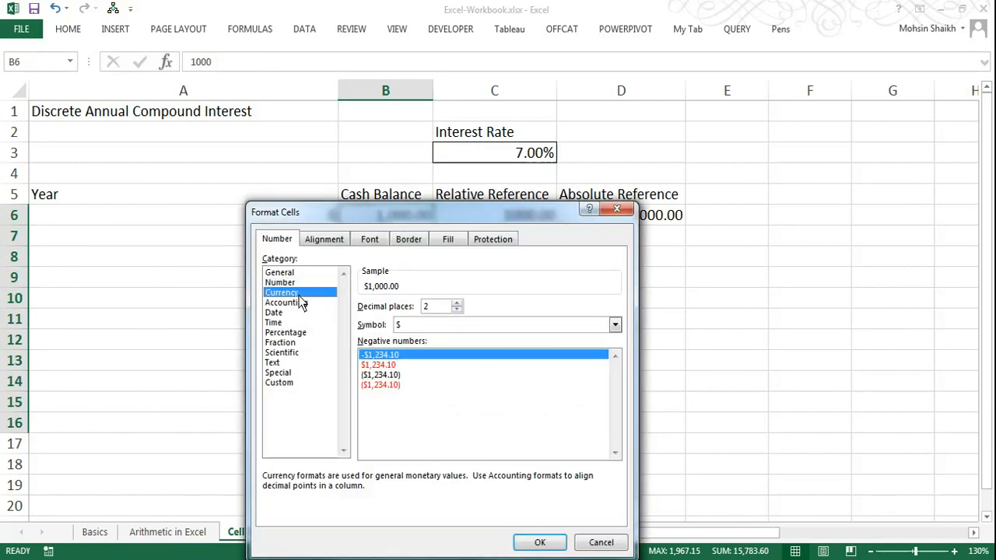
{"action": "left_click", "coordinate": [616, 327]}
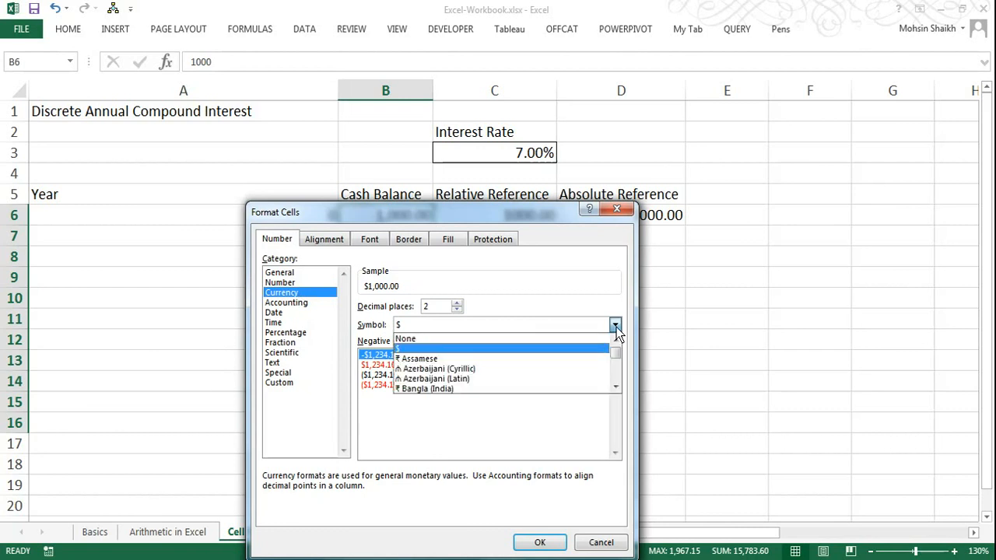
{"action": "left_click", "coordinate": [615, 387]}
{"action": "left_click", "coordinate": [615, 387]}
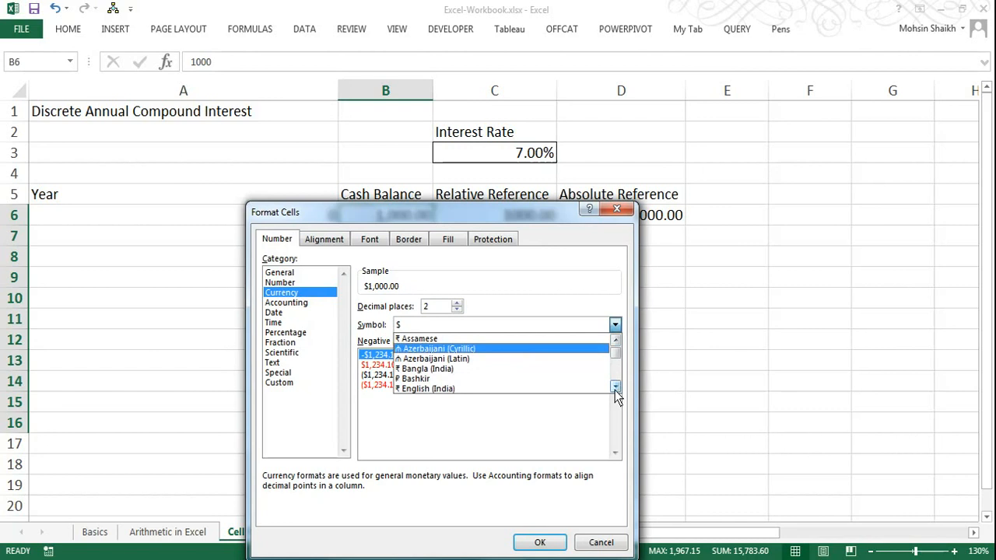
{"action": "left_click", "coordinate": [615, 386]}
{"action": "left_click", "coordinate": [541, 378]}
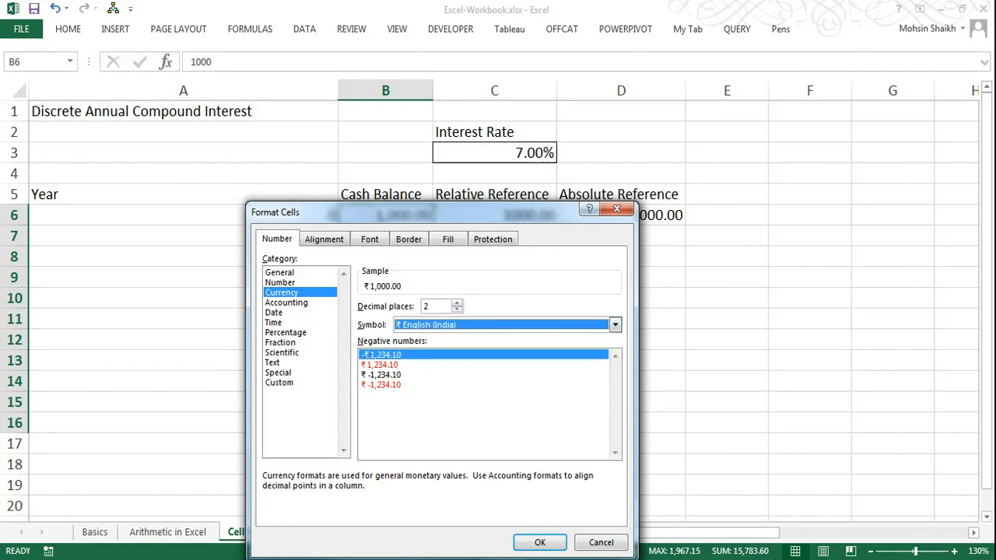
{"action": "left_click", "coordinate": [540, 543]}
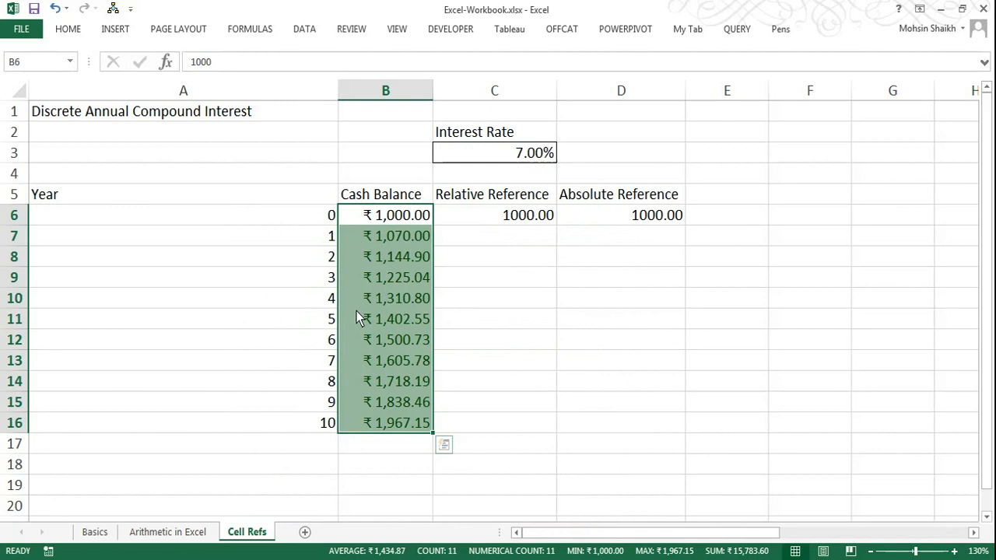
{"action": "left_click", "coordinate": [413, 216]}
{"action": "left_click_drag", "start_coordinate": [415, 247], "coordinate": [416, 430]}
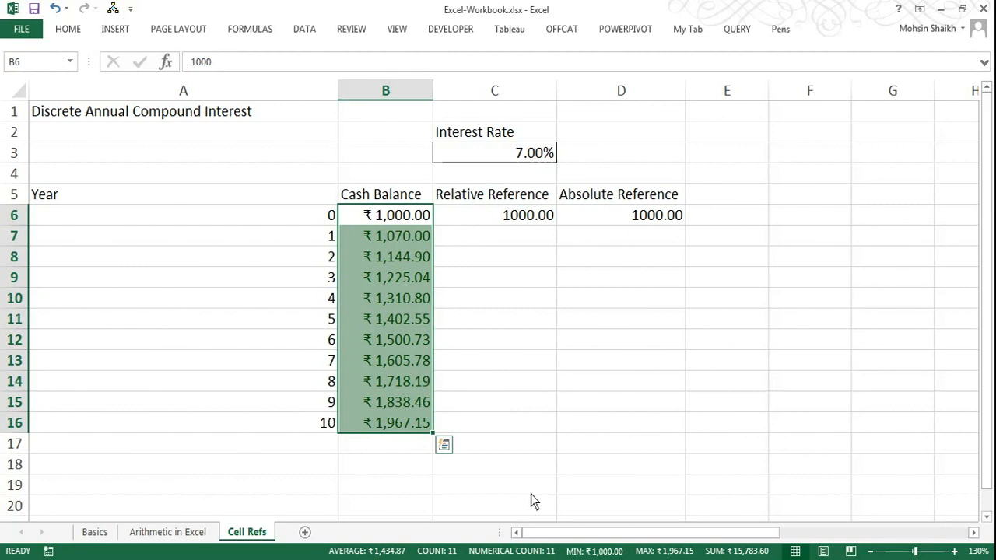
Step: Enter the formula =C6*1.07 in C7 for year 1 of the Relative Reference column
{"action": "left_click", "coordinate": [512, 223]}
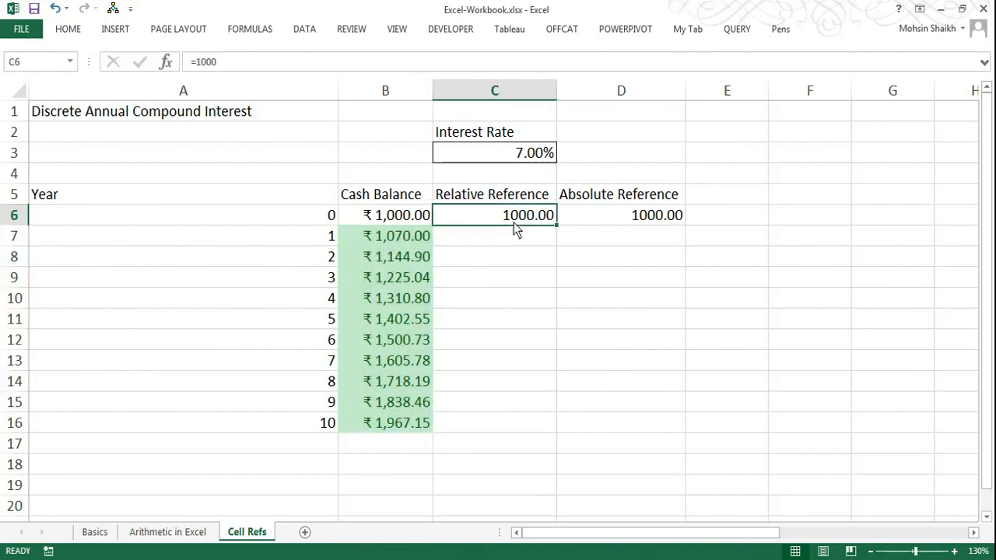
{"action": "left_click", "coordinate": [471, 240]}
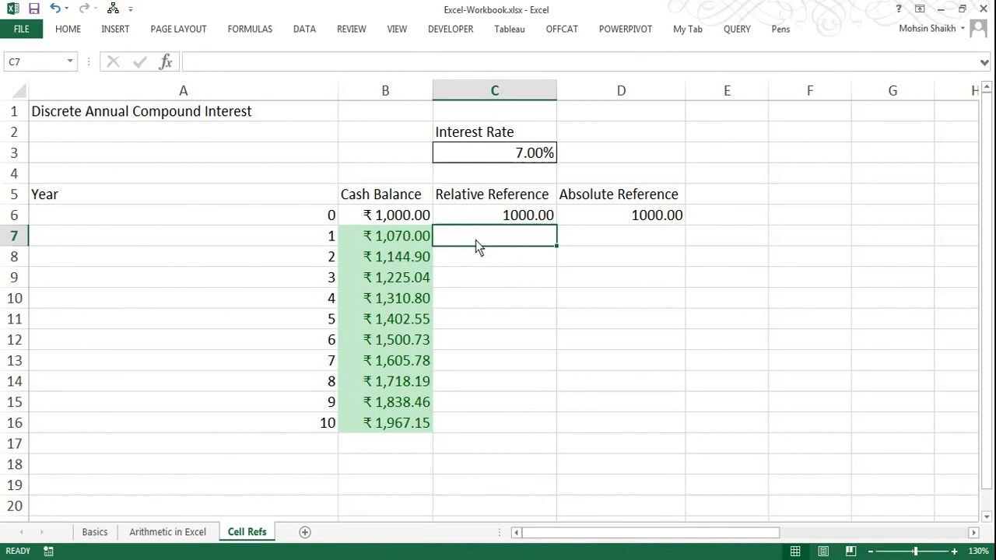
{"action": "type", "text": "="}
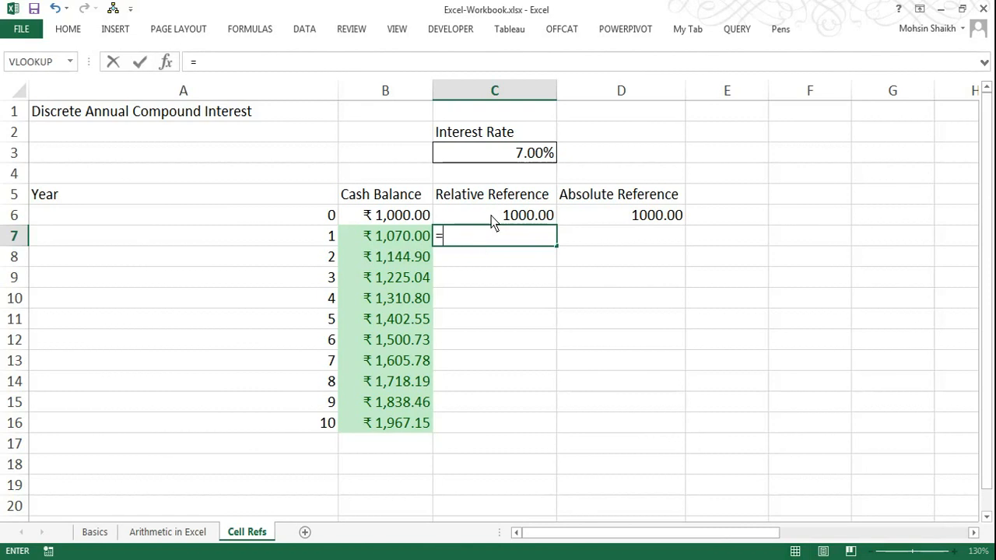
{"action": "left_click", "coordinate": [490, 215]}
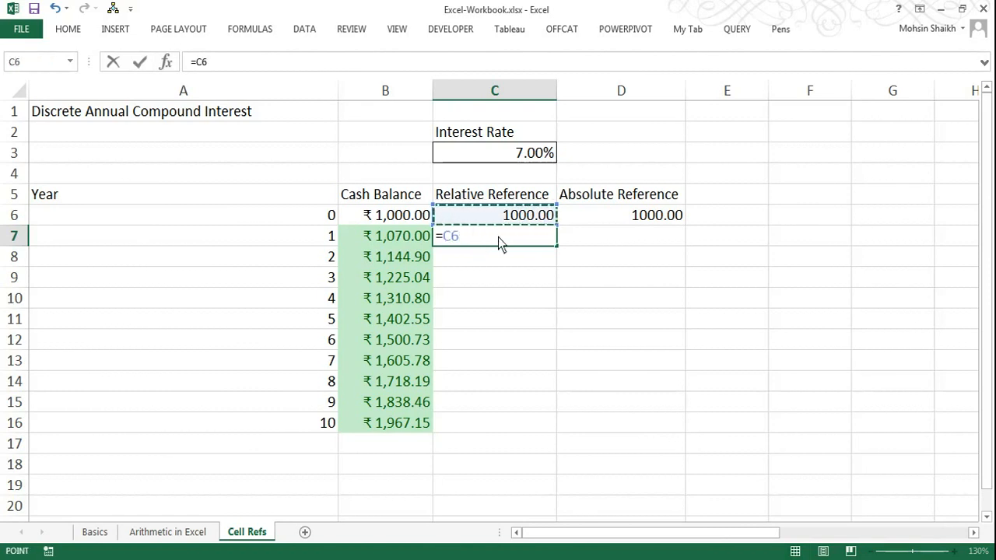
{"action": "type", "text": "*"}
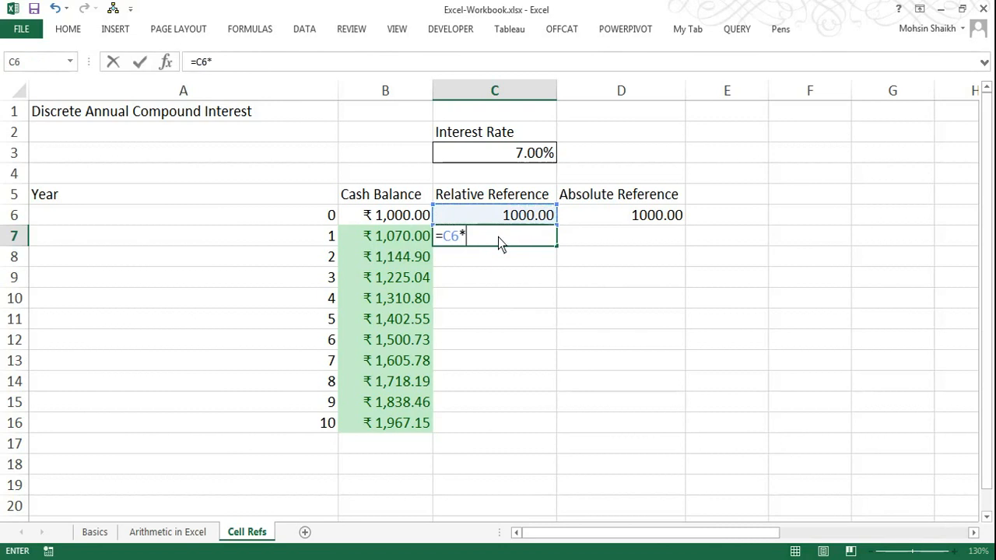
{"action": "type", "text": "1.07"}
{"action": "key", "text": "Return"}
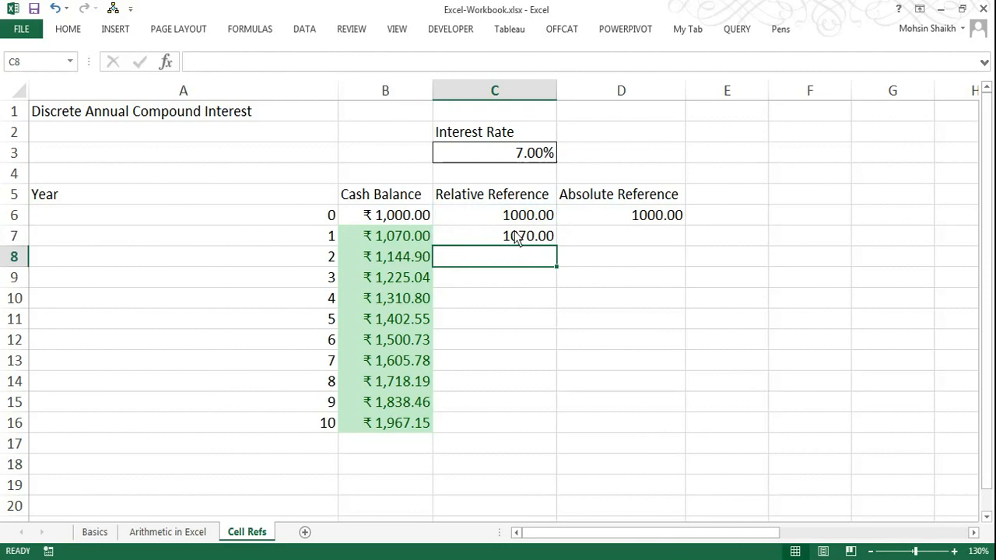
Step: Fill the C7 formula down through C16 and inspect the copied formulas in C8, C9 and C16
{"action": "left_click", "coordinate": [516, 243]}
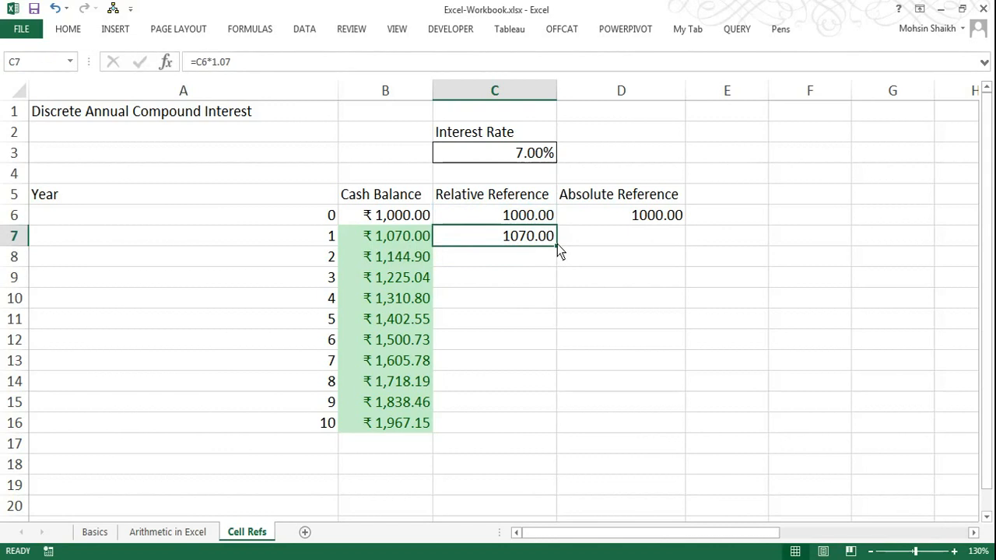
{"action": "double_click", "coordinate": [557, 244]}
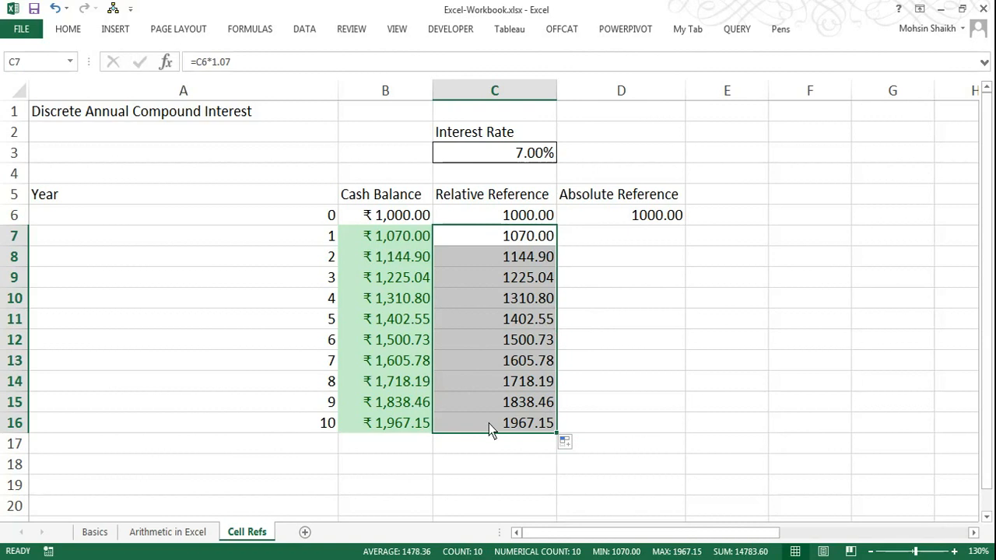
{"action": "left_click", "coordinate": [520, 236]}
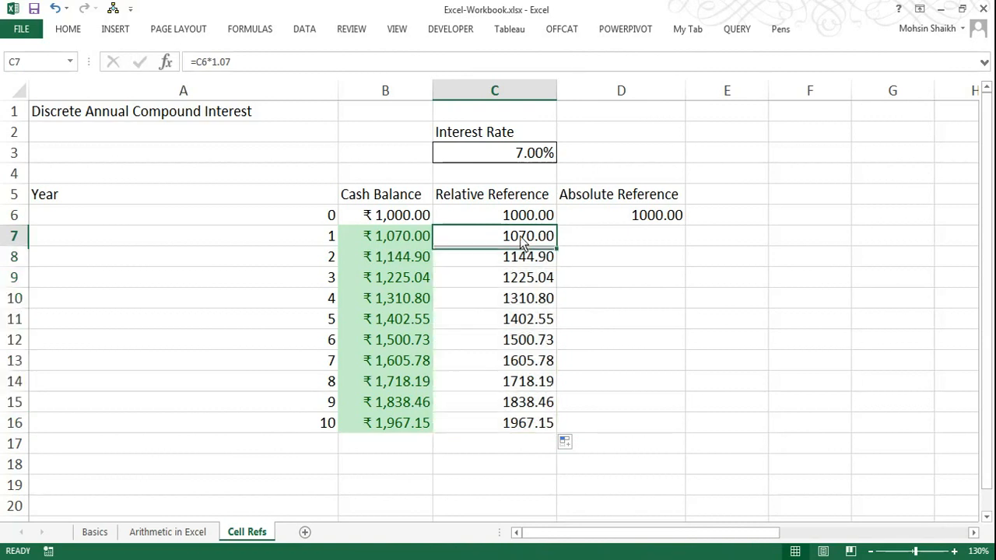
{"action": "key", "text": "Down"}
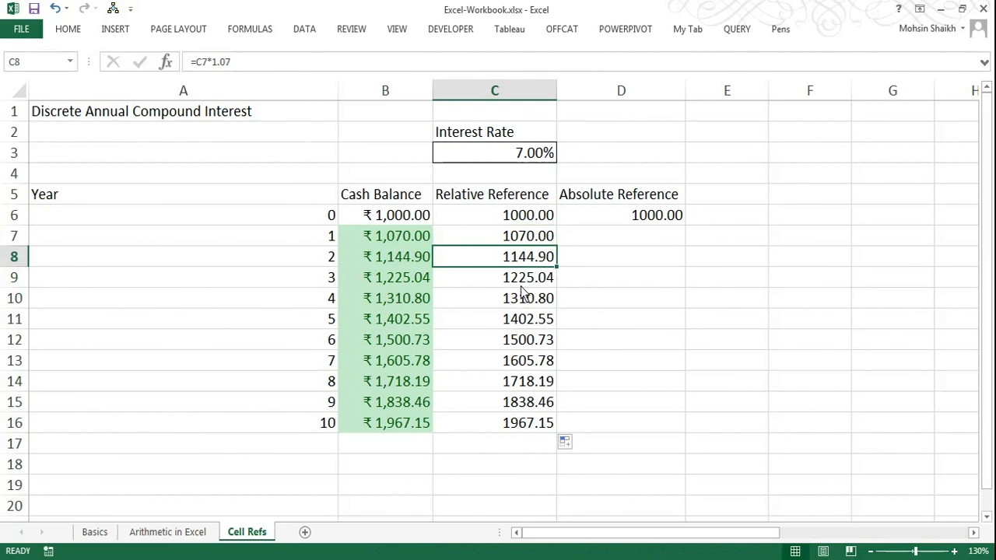
{"action": "left_click", "coordinate": [522, 285]}
{"action": "left_click", "coordinate": [522, 419]}
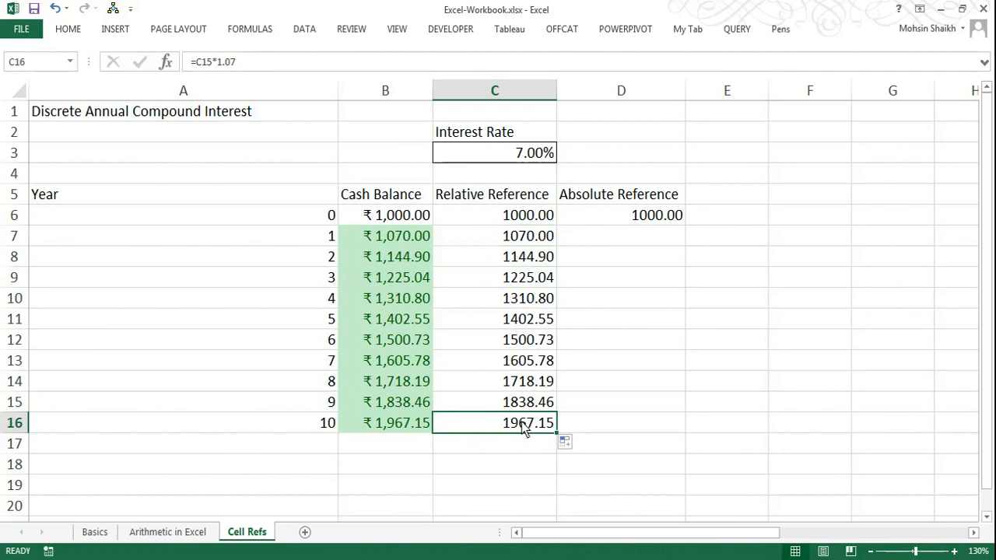
Step: Review the formula in C16, the Absolute Reference heading in D5 and the year 0 balances in C6 and B6
{"action": "left_click", "coordinate": [242, 59]}
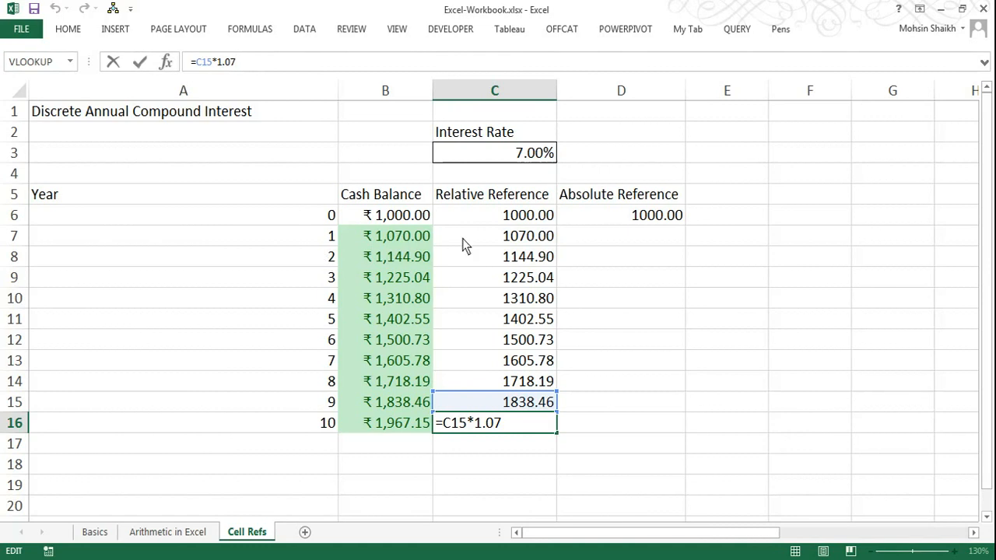
{"action": "left_click", "coordinate": [644, 194]}
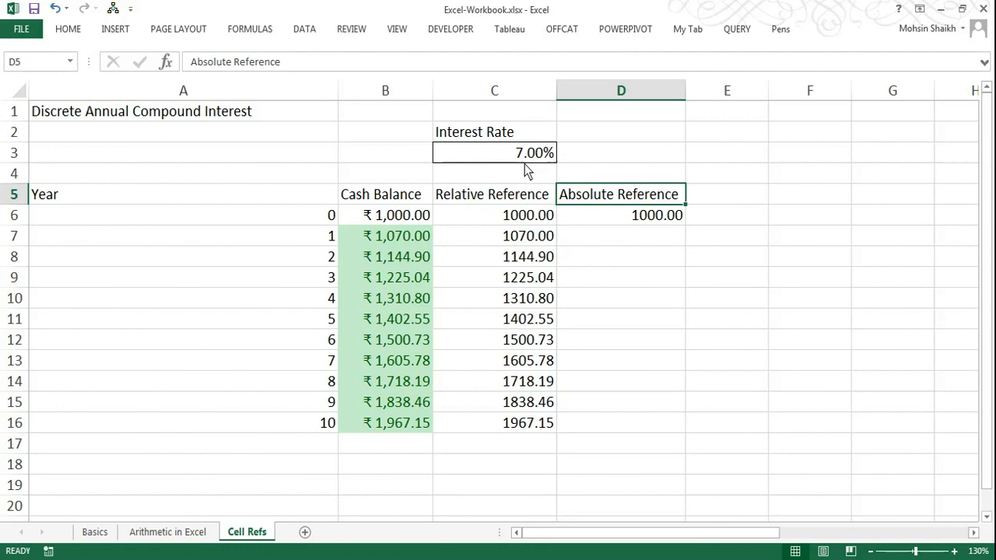
{"action": "left_click", "coordinate": [470, 221]}
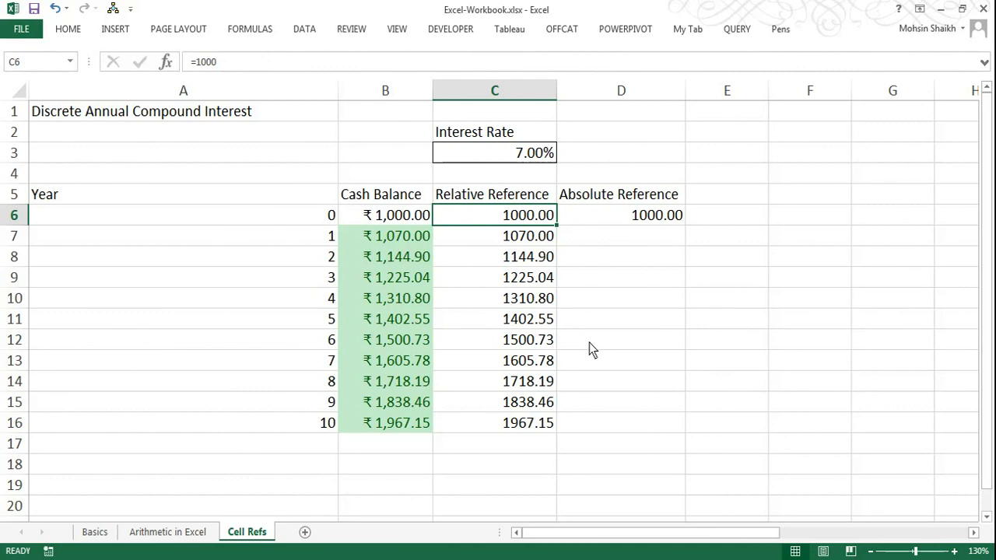
{"action": "left_click", "coordinate": [621, 240]}
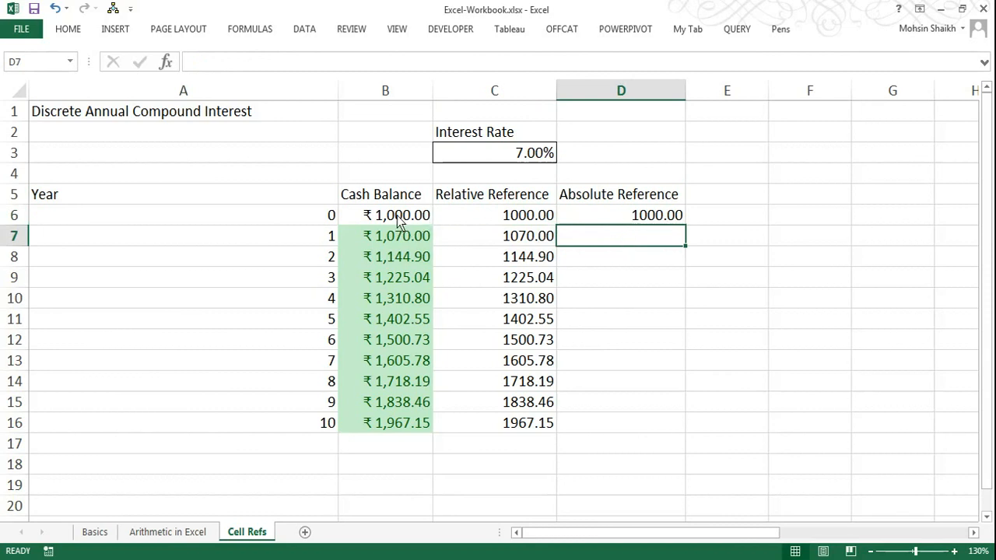
{"action": "left_click", "coordinate": [397, 219]}
Step: Start the year 1 Absolute Reference formula in D7 as =B6*(1+C3, referencing the Cash Balance and Interest Rate cells
{"action": "left_click", "coordinate": [625, 233]}
{"action": "type", "text": "="}
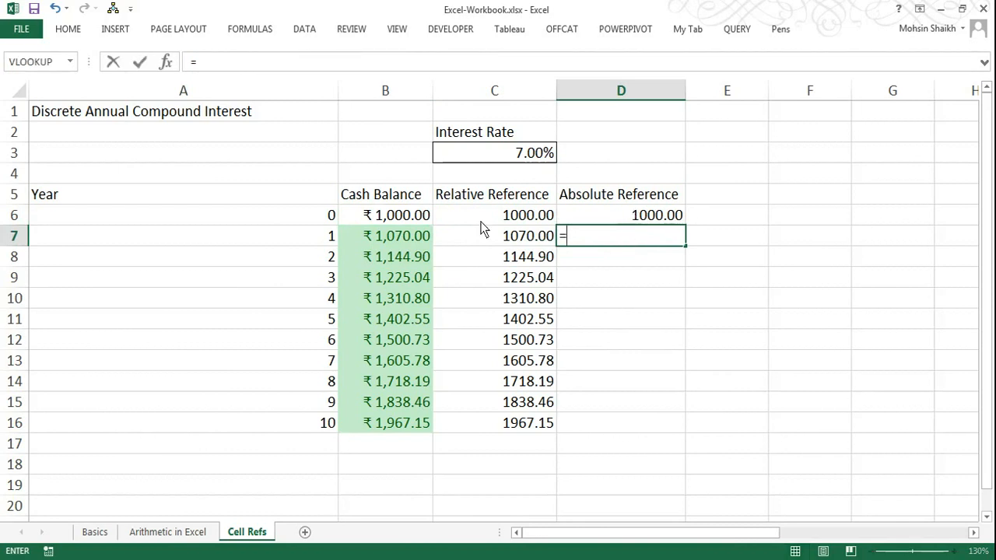
{"action": "left_click", "coordinate": [400, 223]}
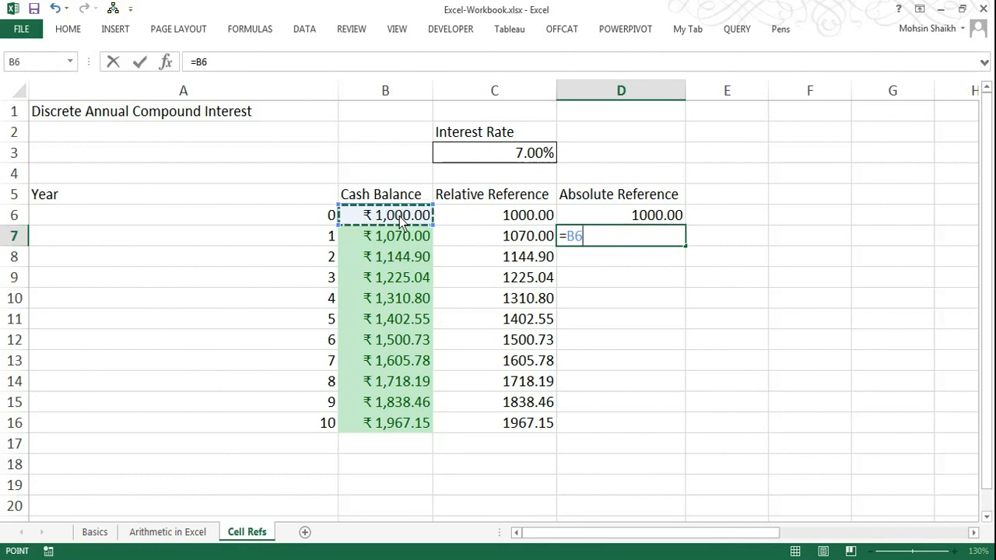
{"action": "type", "text": "*"}
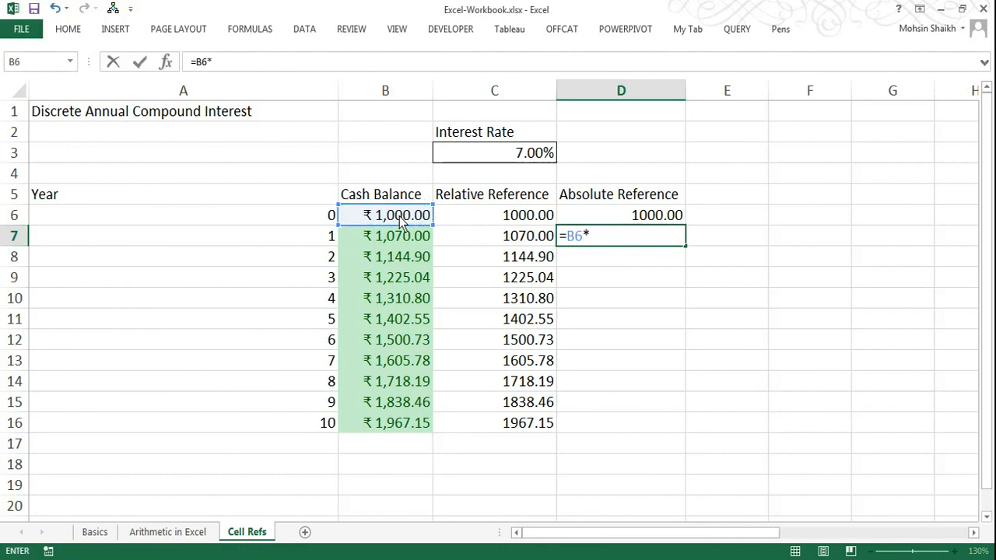
{"action": "type", "text": "(1+"}
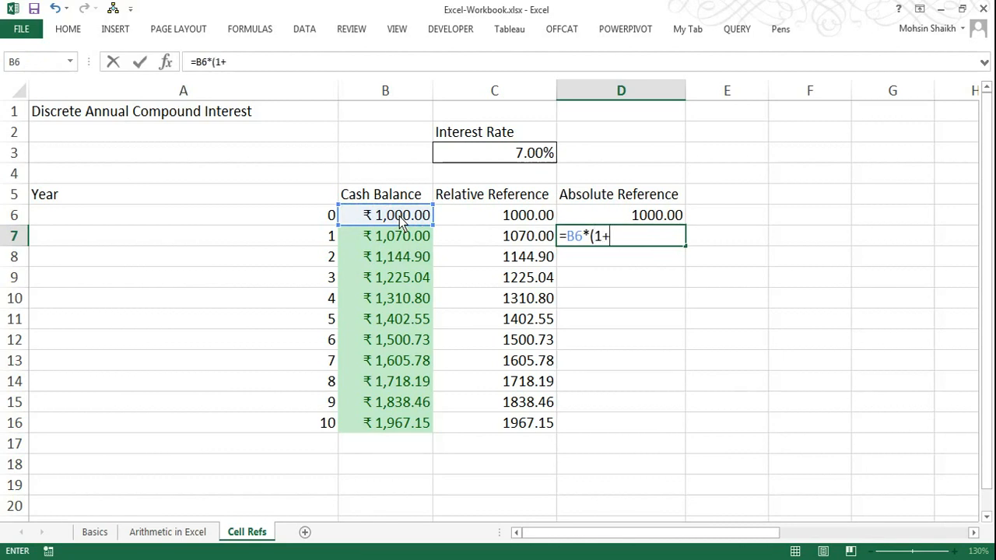
{"action": "left_click", "coordinate": [521, 156]}
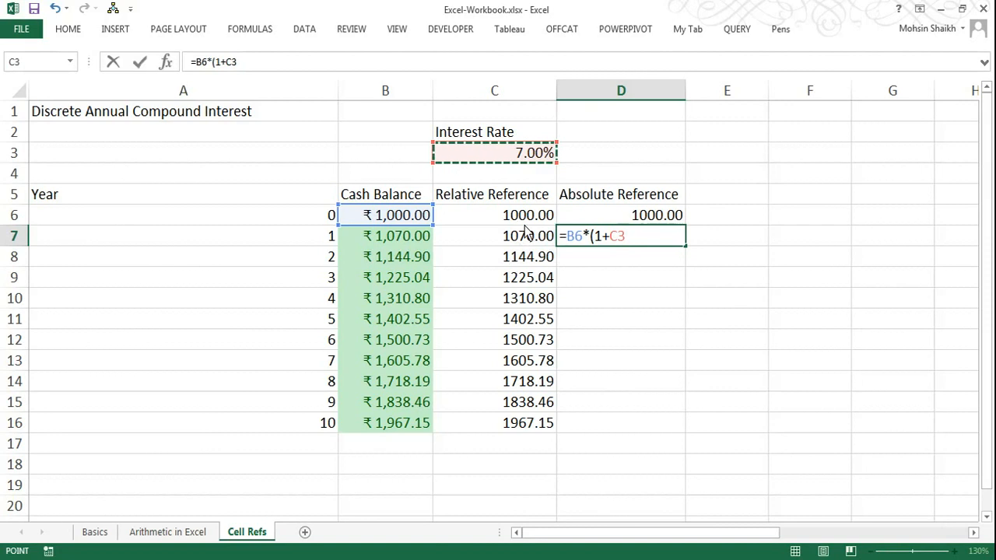
Step: Make the C3 reference in the D7 formula absolute and complete it as =B6*(1+$C$3)
{"action": "left_click", "coordinate": [616, 237]}
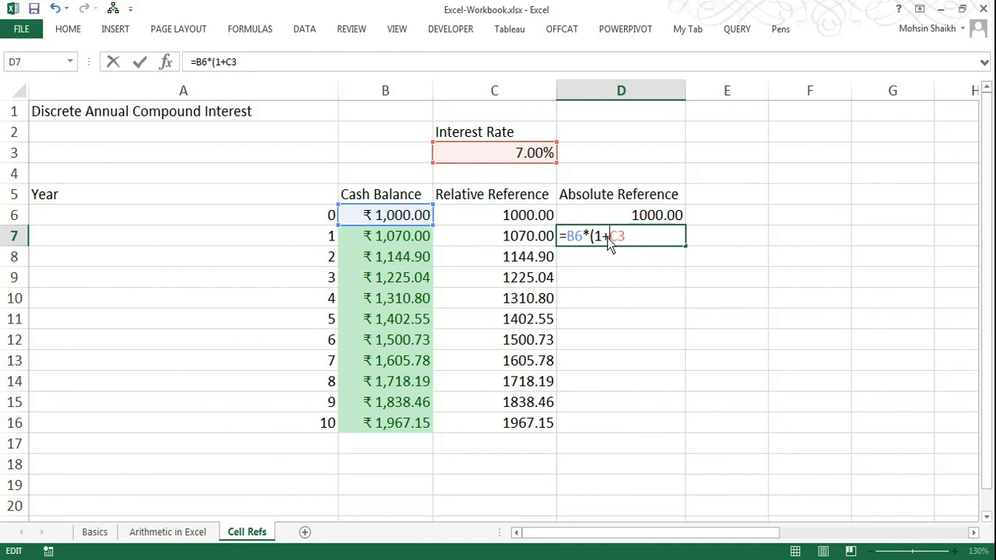
{"action": "type", "text": "$"}
{"action": "left_click", "coordinate": [624, 236]}
{"action": "type", "text": "$3"}
{"action": "key", "text": "Return"}
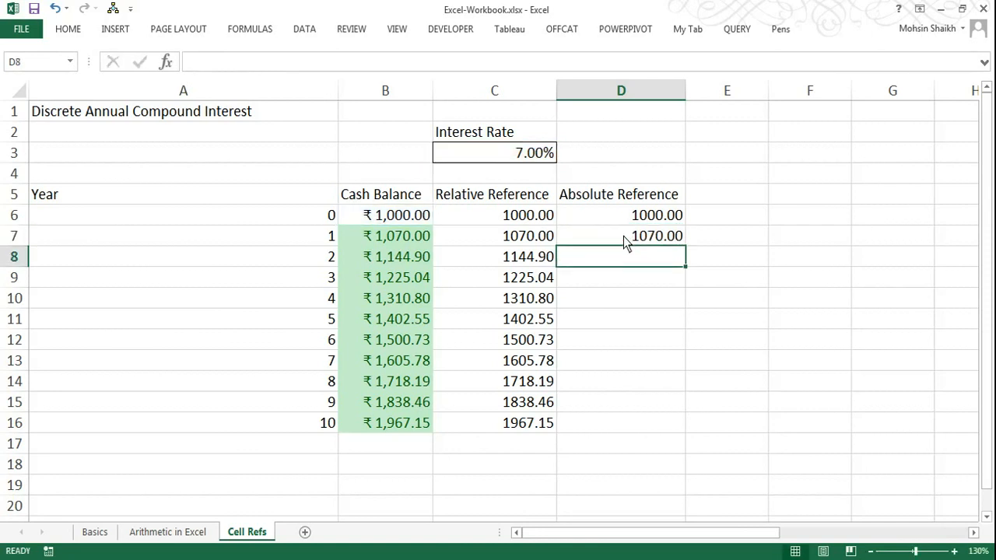
Step: Compare the formulas in C7 and D7, and fill the D7 formula down through D16
{"action": "left_click", "coordinate": [509, 241]}
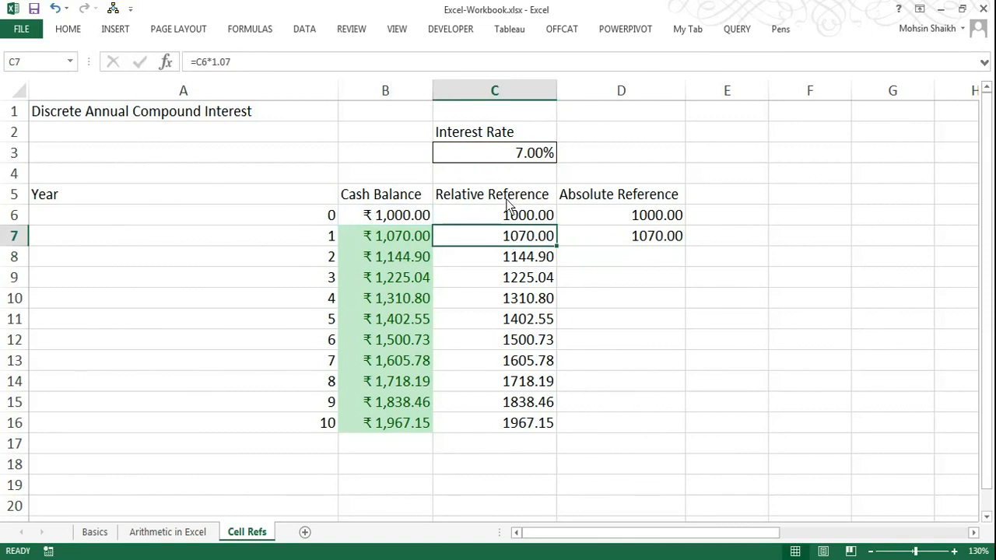
{"action": "left_click", "coordinate": [607, 241]}
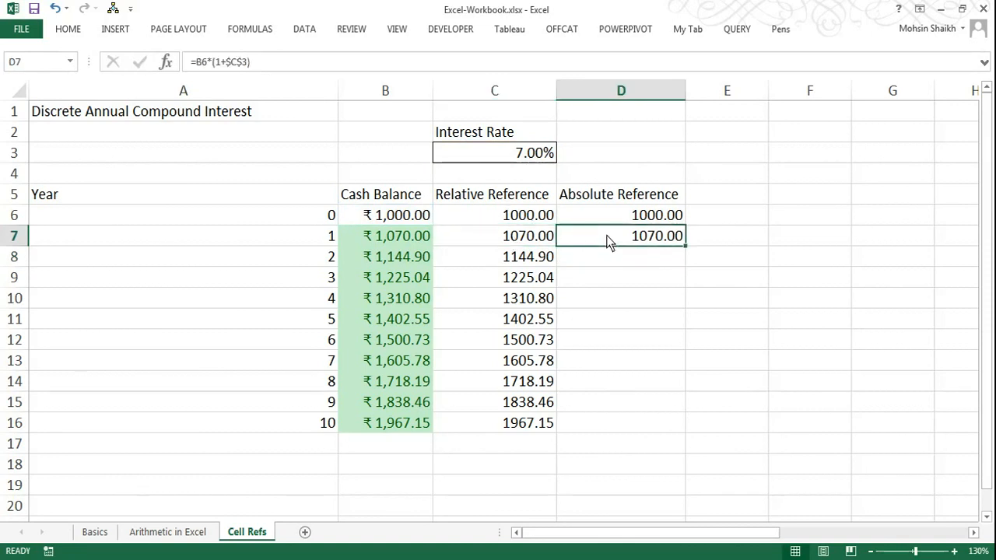
{"action": "double_click", "coordinate": [685, 246]}
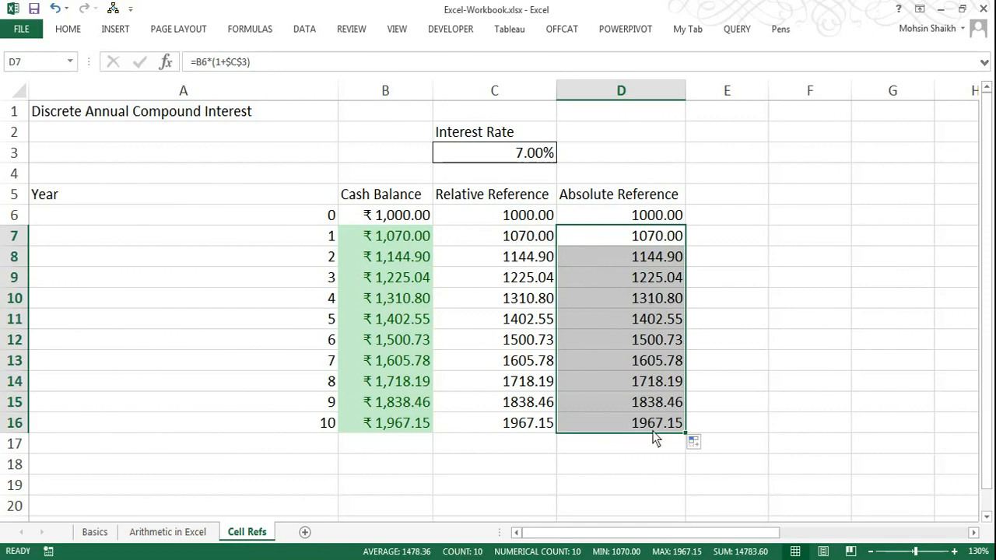
Step: Inspect the formulas down the Absolute Reference column from D7 to D16, comparing their Cash Balance and $C$3 references
{"action": "left_click", "coordinate": [648, 242]}
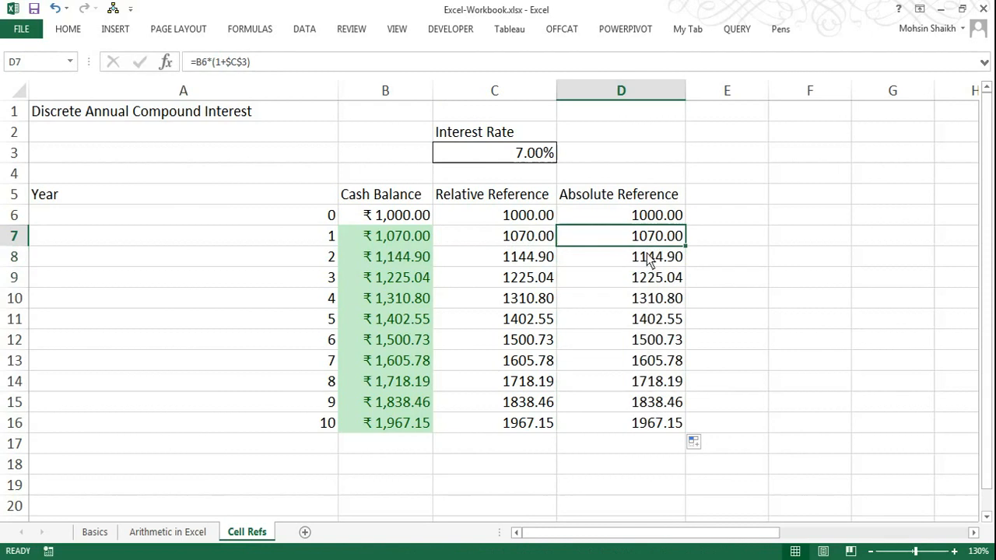
{"action": "left_click", "coordinate": [646, 255]}
{"action": "left_click", "coordinate": [646, 300]}
{"action": "left_click", "coordinate": [641, 259]}
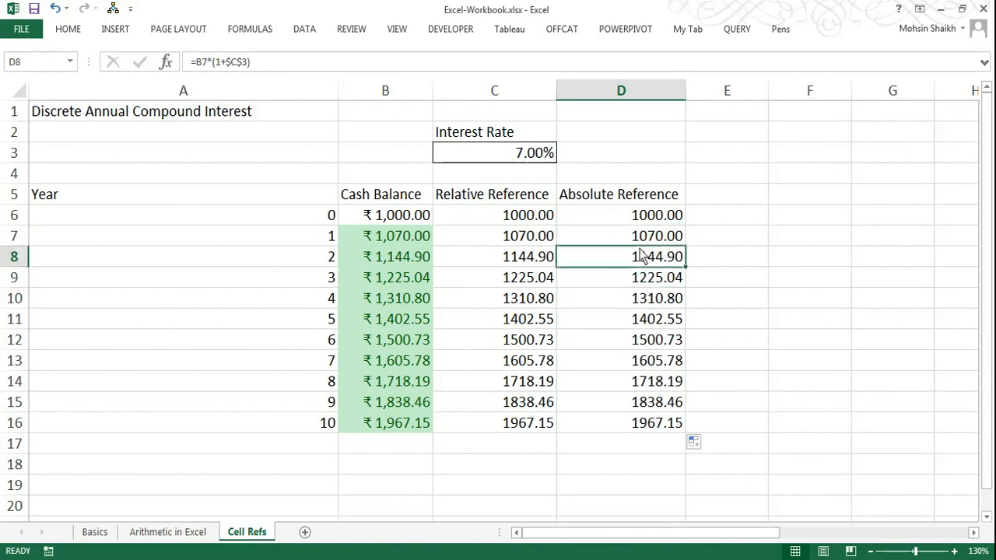
{"action": "left_click", "coordinate": [640, 280]}
{"action": "left_click", "coordinate": [640, 303]}
{"action": "left_click", "coordinate": [637, 255]}
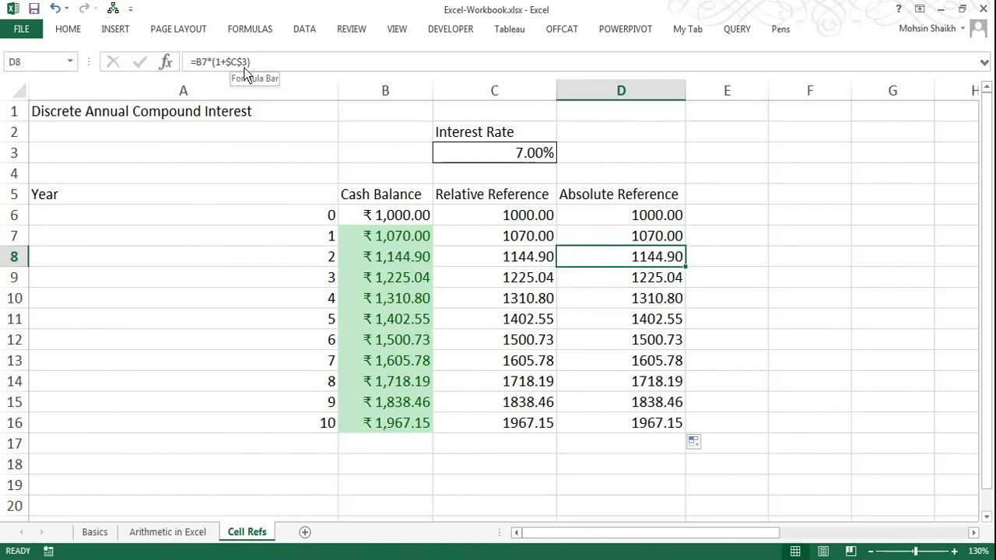
{"action": "left_click", "coordinate": [640, 301]}
{"action": "left_click", "coordinate": [638, 322]}
{"action": "left_click", "coordinate": [634, 366]}
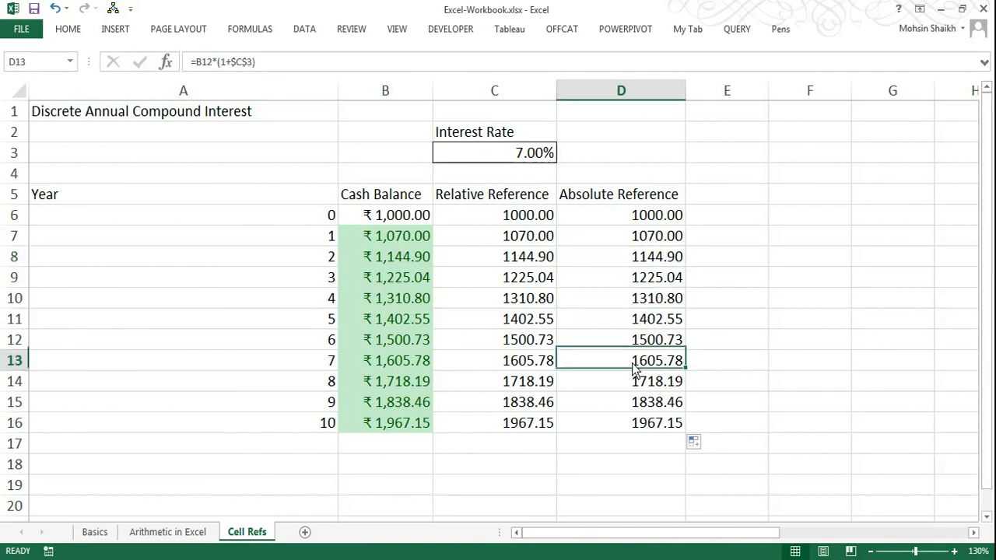
{"action": "left_click", "coordinate": [633, 388]}
{"action": "left_click", "coordinate": [630, 424]}
{"action": "left_click", "coordinate": [626, 381]}
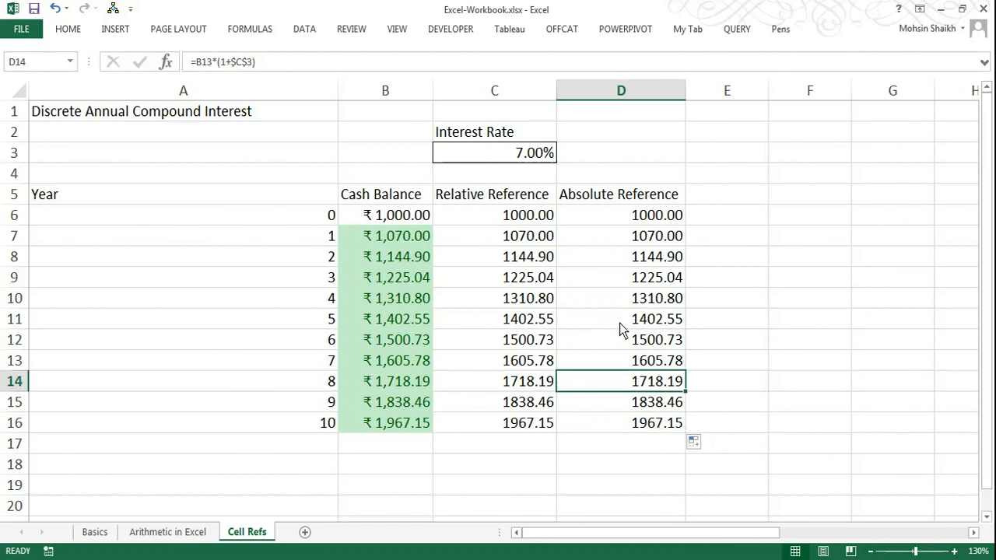
{"action": "left_click", "coordinate": [620, 322]}
{"action": "left_click", "coordinate": [627, 279]}
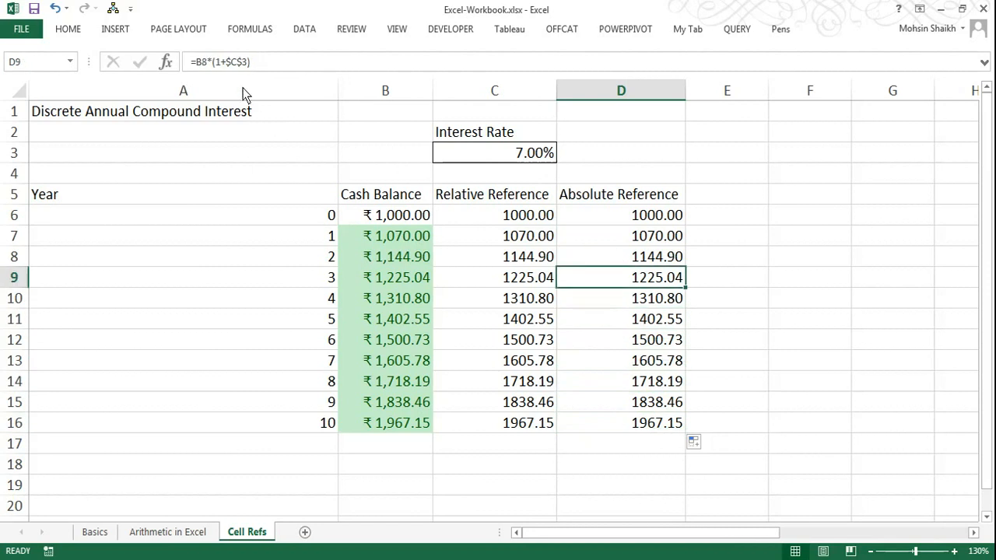
{"action": "left_click", "coordinate": [667, 238]}
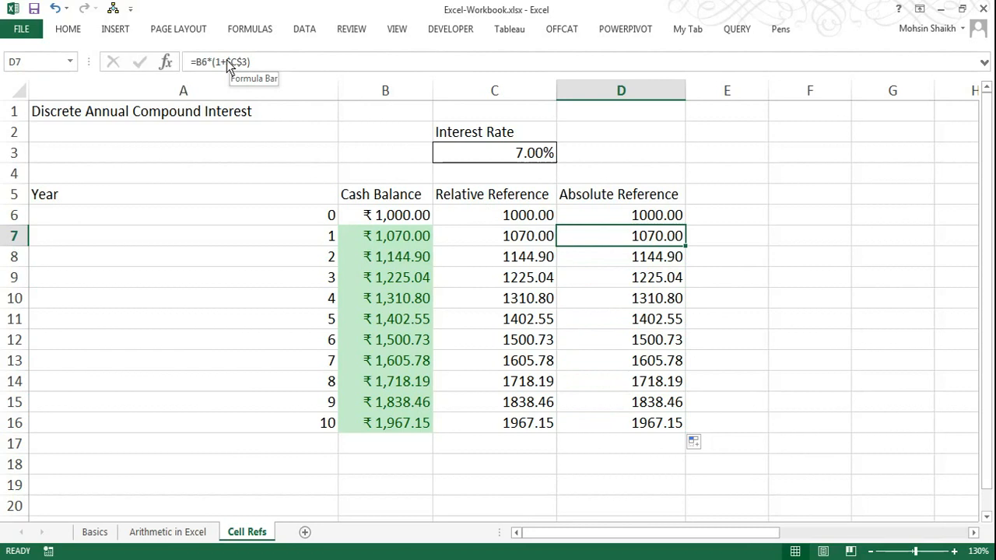
Step: Set the Interest Rate in C3 to 10%
{"action": "left_click", "coordinate": [510, 152]}
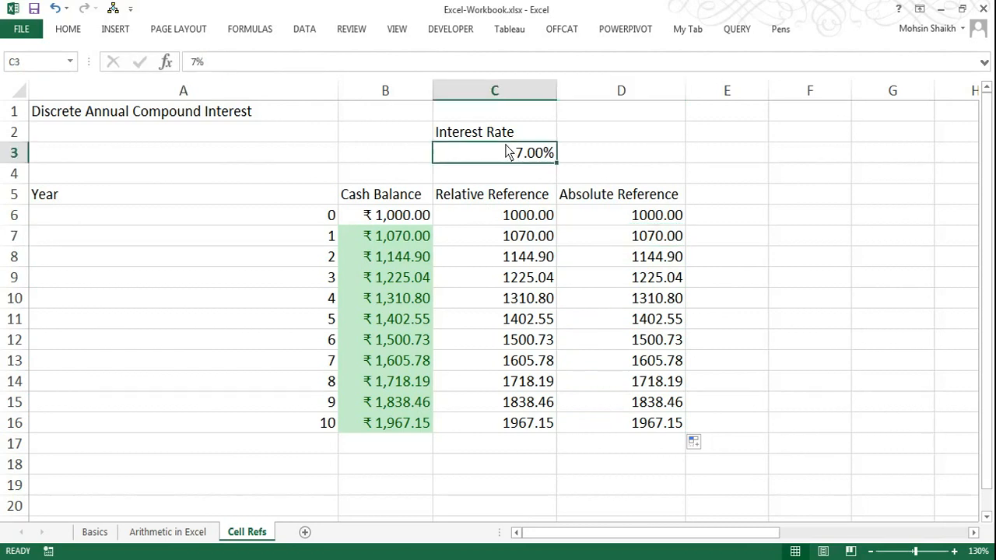
{"action": "type", "text": "10"}
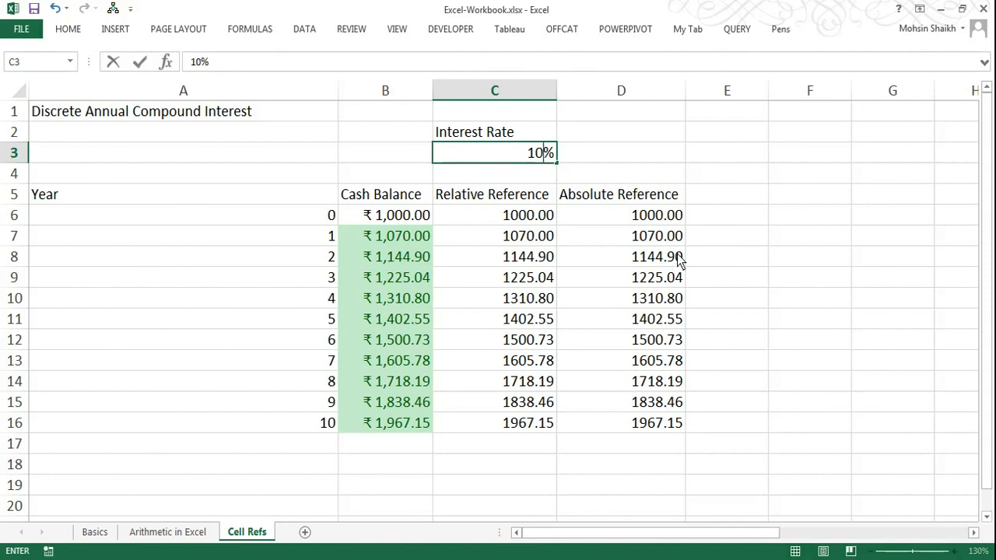
{"action": "key", "text": "Return"}
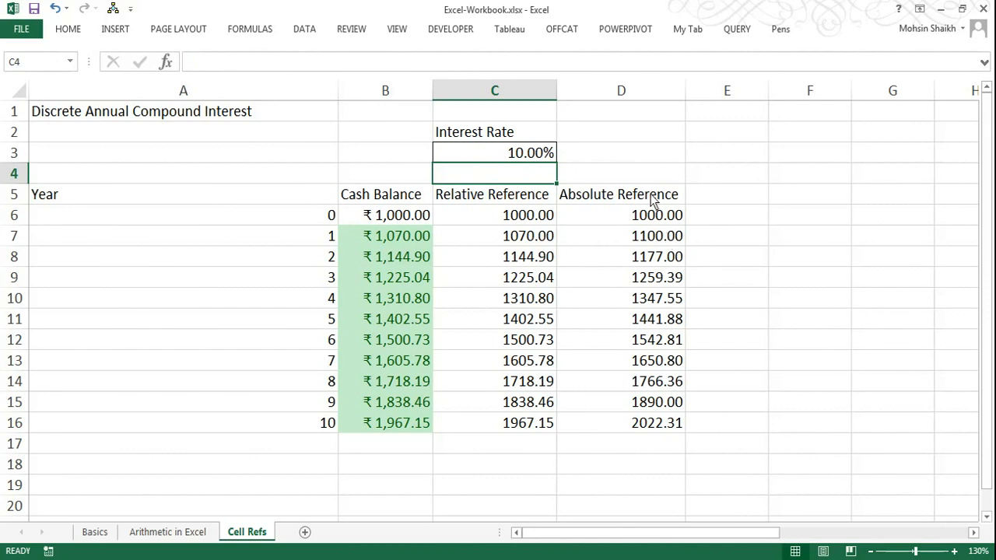
{"action": "mouse_move", "coordinate": [652, 537]}
{"action": "left_mouse_down"}
{"action": "mouse_move", "coordinate": [683, 540]}
{"action": "mouse_move", "coordinate": [646, 542]}
{"action": "left_mouse_up"}
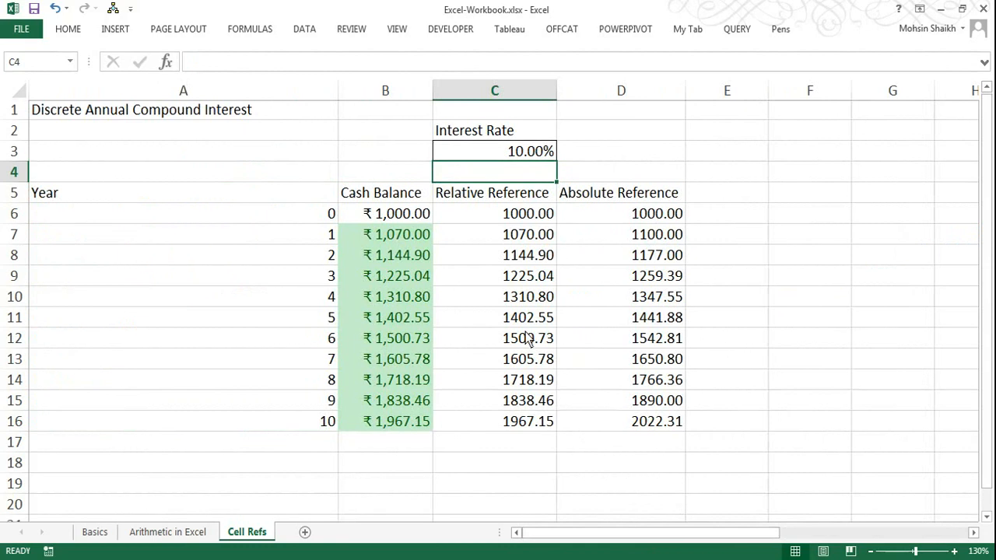
{"action": "scroll", "coordinate": [525, 336], "scroll_direction": "down", "scroll_amount": 2}
{"action": "scroll", "coordinate": [525, 332], "scroll_direction": "up", "scroll_amount": 2}
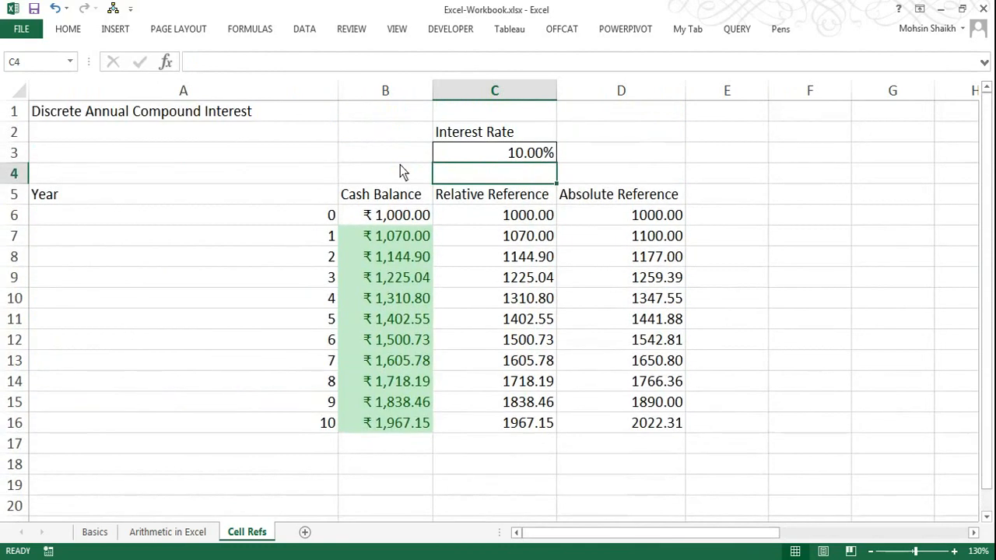
Step: Insert an X Y Scatter chart of the compound interest table with years on the horizontal axis, and reposition it over columns B to G near row 1
{"action": "left_click", "coordinate": [299, 33]}
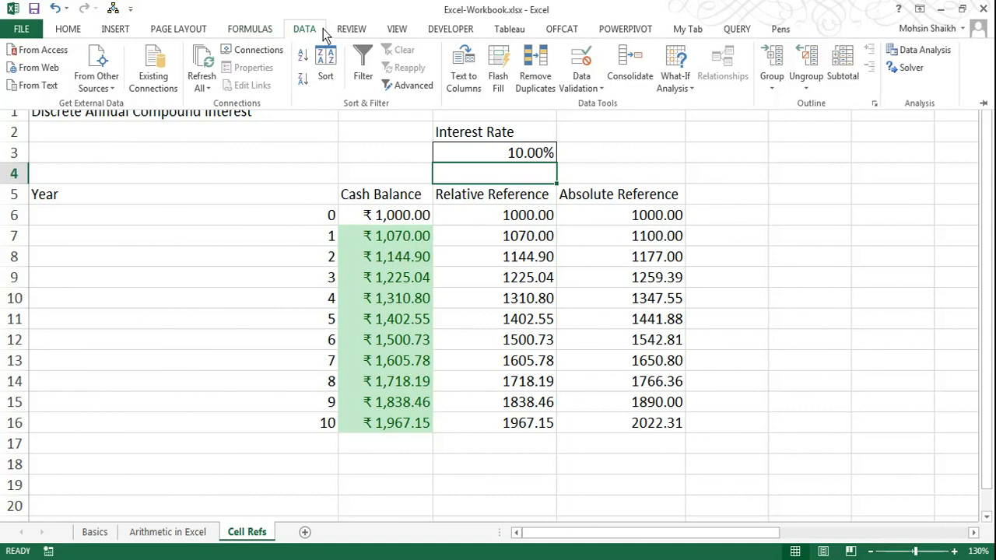
{"action": "left_click", "coordinate": [117, 29]}
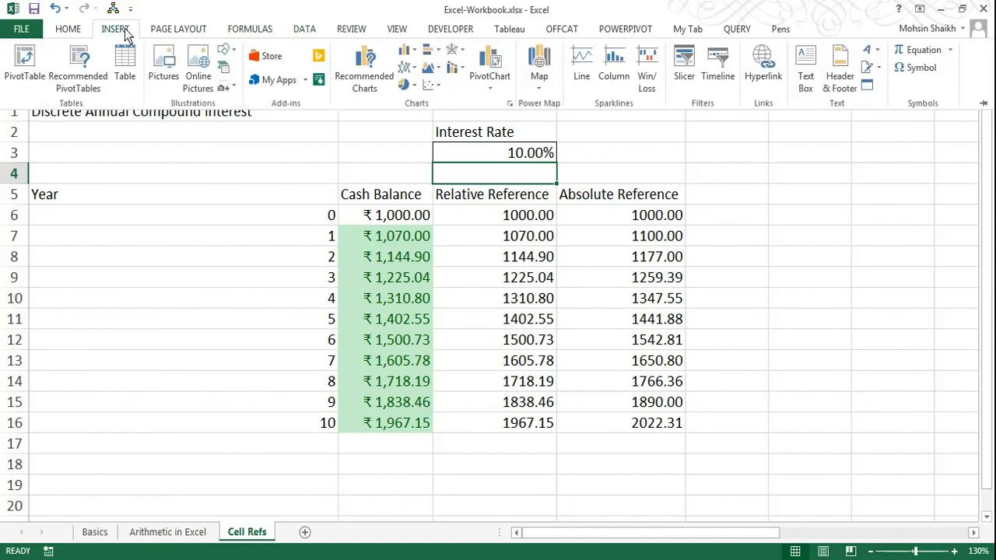
{"action": "left_click", "coordinate": [364, 82]}
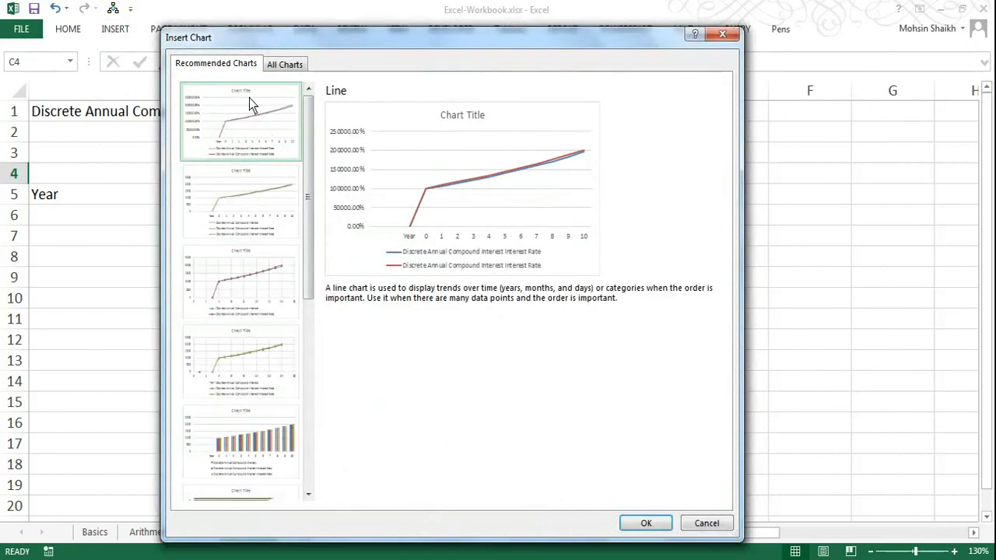
{"action": "left_click", "coordinate": [282, 66]}
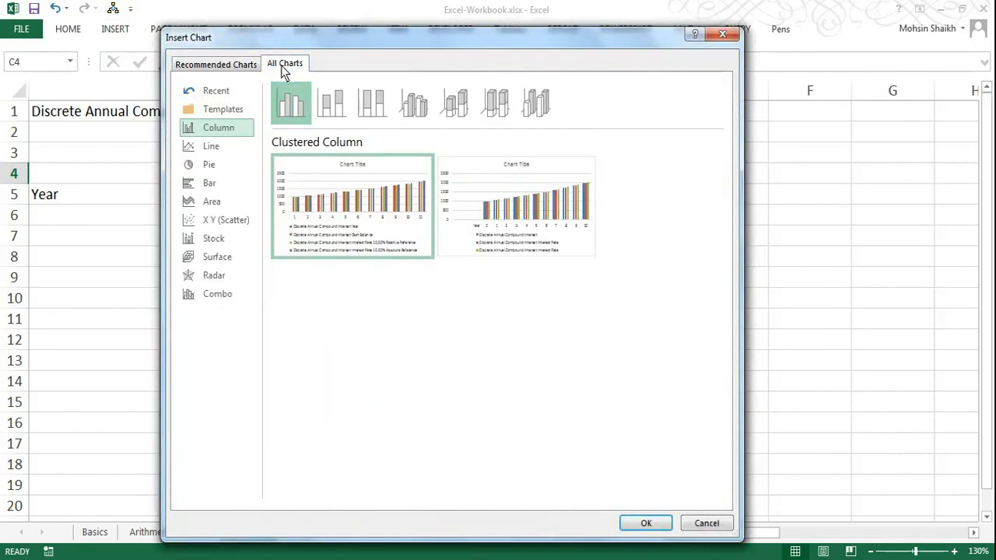
{"action": "left_click", "coordinate": [224, 222]}
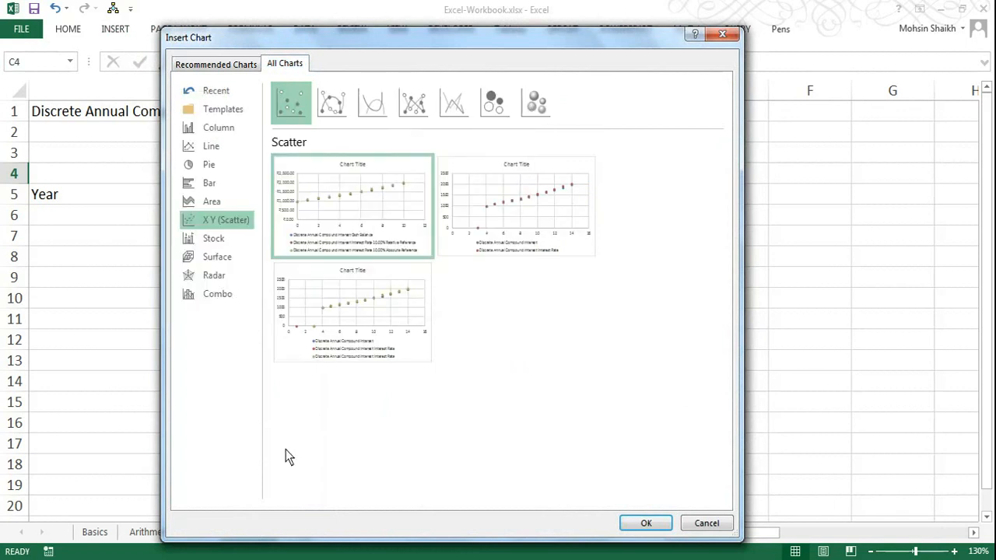
{"action": "mouse_move", "coordinate": [344, 165]}
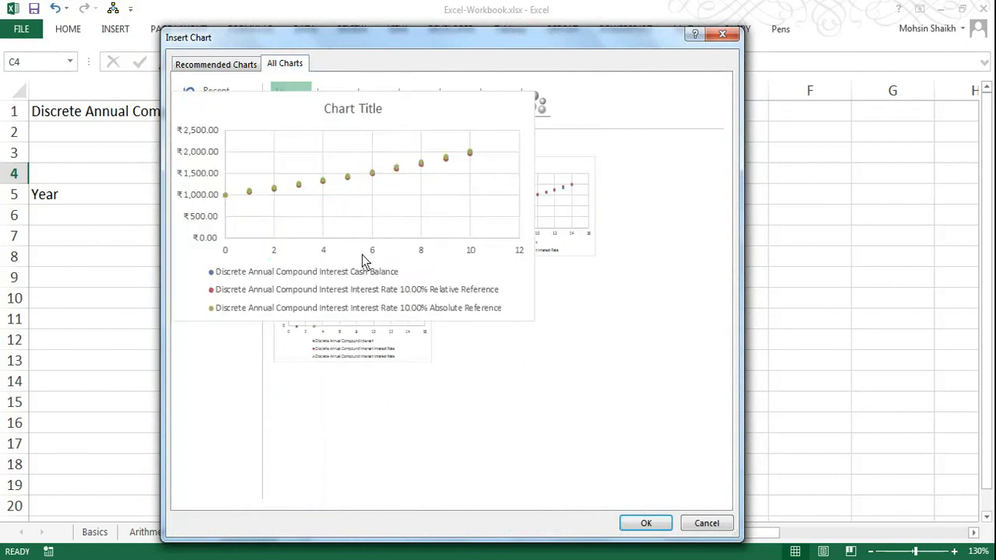
{"action": "left_click", "coordinate": [657, 527]}
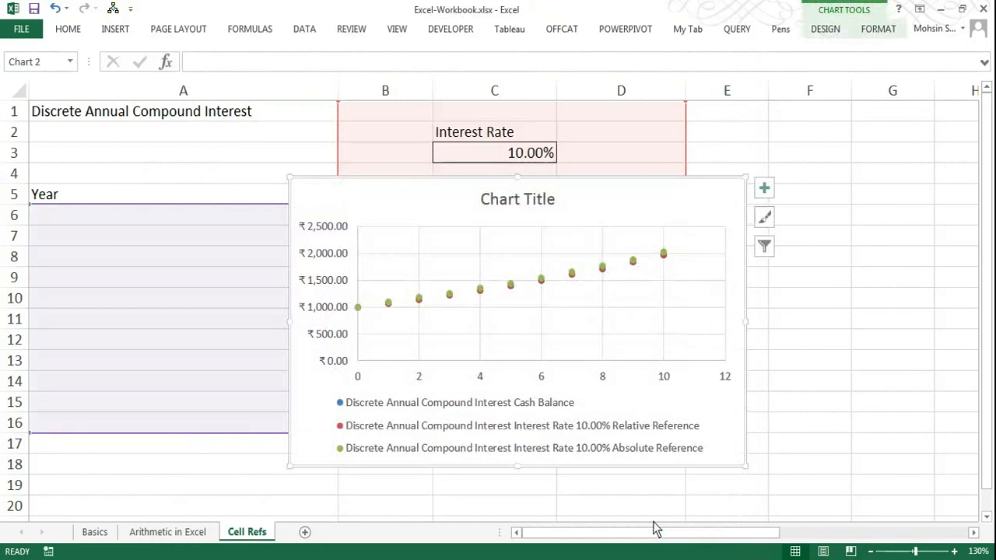
{"action": "left_click_drag", "start_coordinate": [382, 188], "coordinate": [530, 174]}
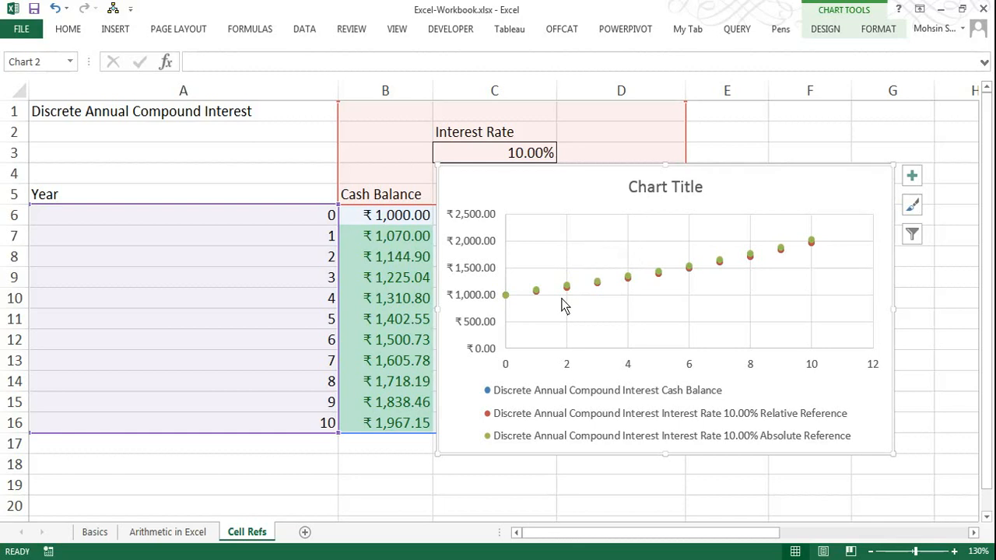
{"action": "left_click_drag", "start_coordinate": [529, 177], "coordinate": [483, 120]}
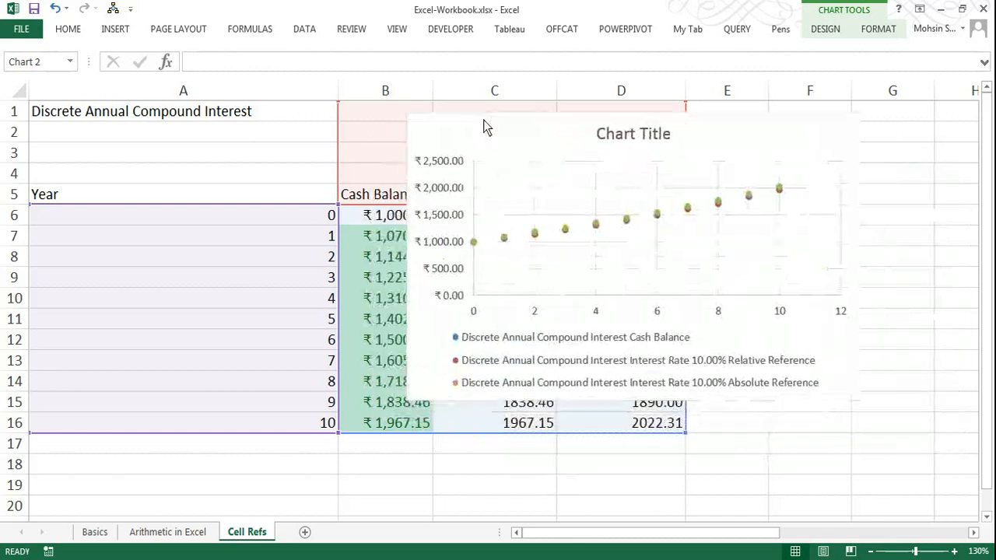
Step: Limit the chart's data range to the Year and Cash Balance columns, A5:B16, and move the chart clear of the Cash Balance column
{"action": "right_click", "coordinate": [503, 224]}
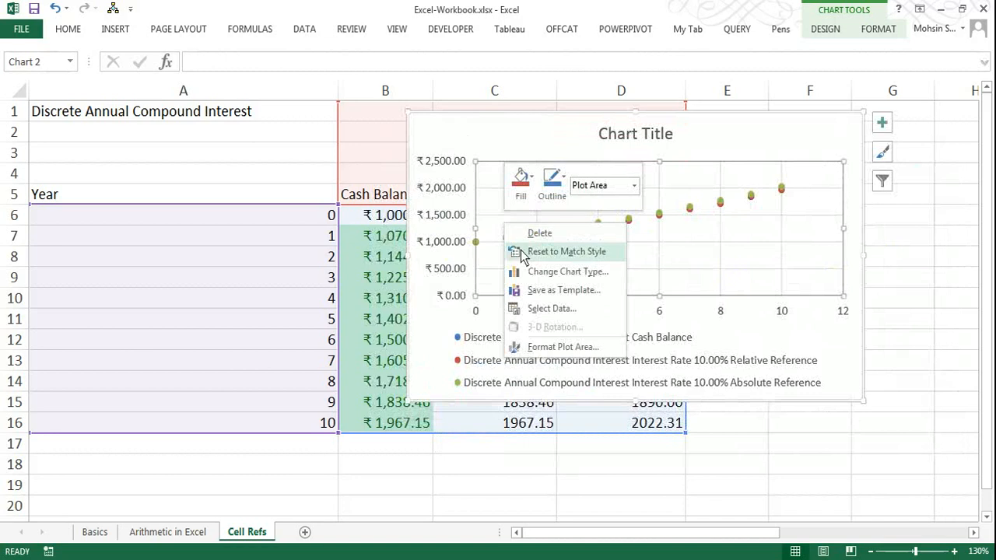
{"action": "left_click", "coordinate": [542, 309]}
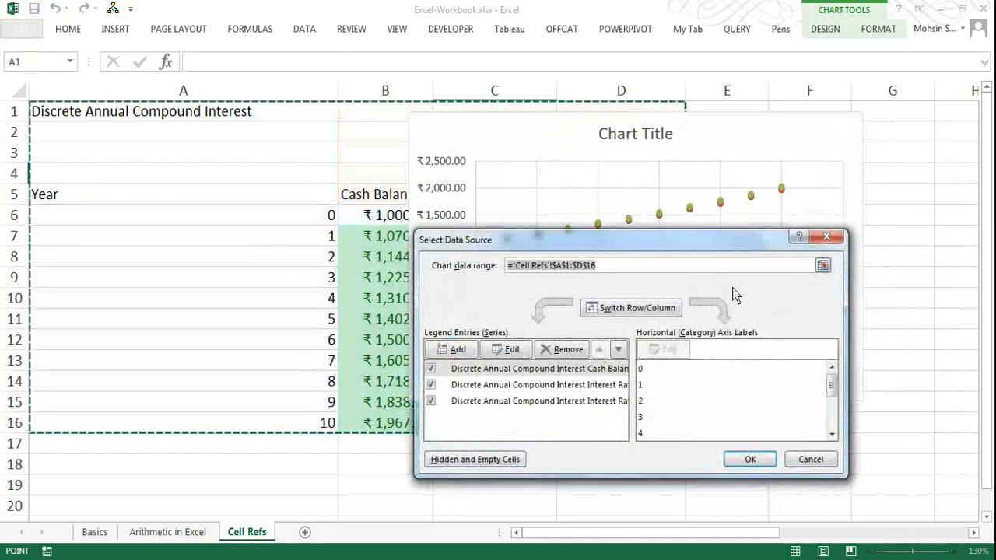
{"action": "left_click", "coordinate": [823, 267]}
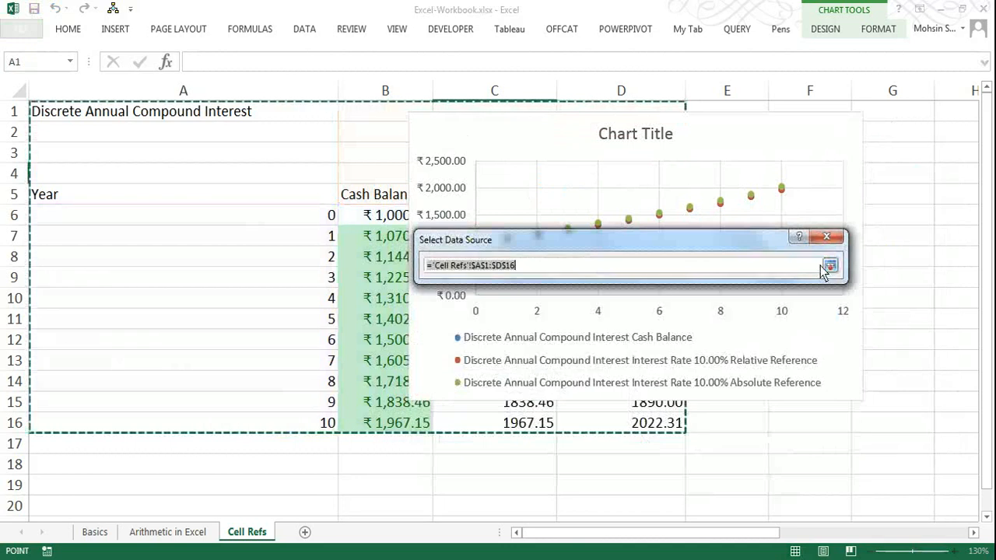
{"action": "left_click_drag", "start_coordinate": [290, 192], "coordinate": [376, 427]}
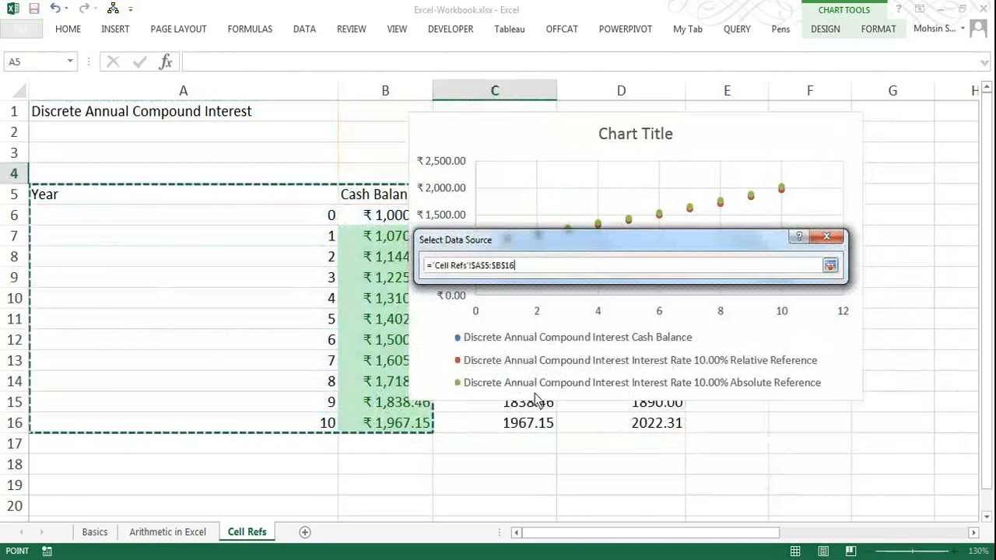
{"action": "left_click", "coordinate": [827, 265]}
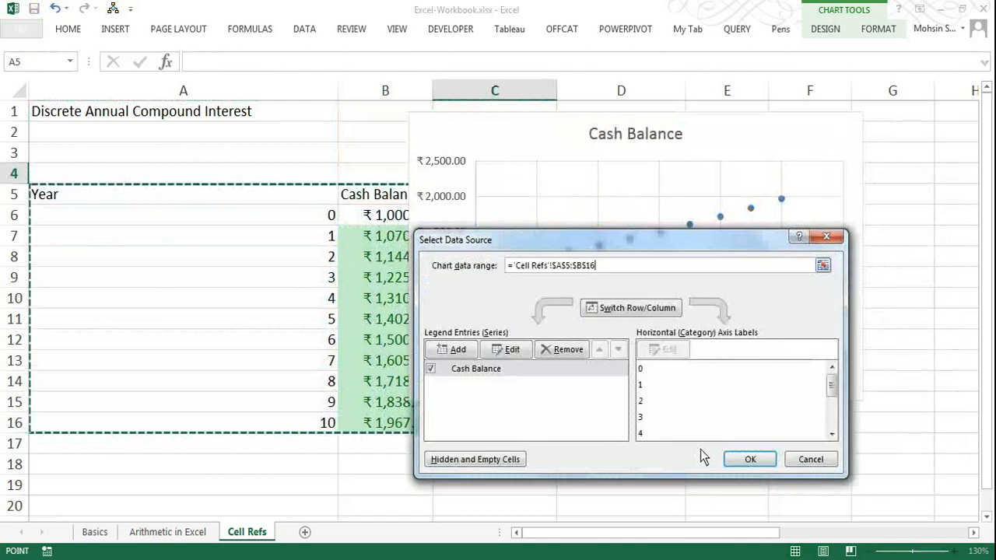
{"action": "left_click", "coordinate": [751, 459]}
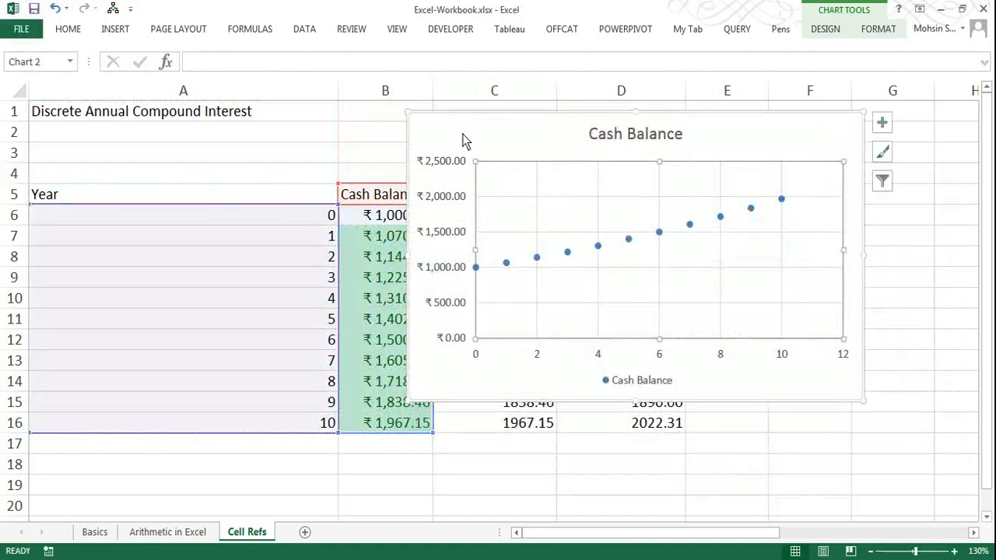
{"action": "left_click_drag", "start_coordinate": [462, 140], "coordinate": [538, 130]}
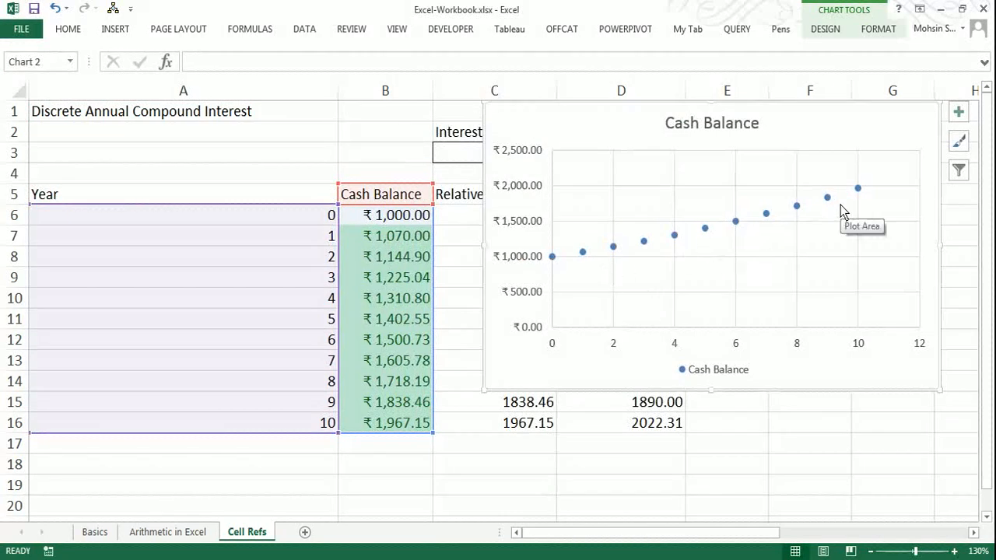
{"action": "left_click", "coordinate": [405, 221]}
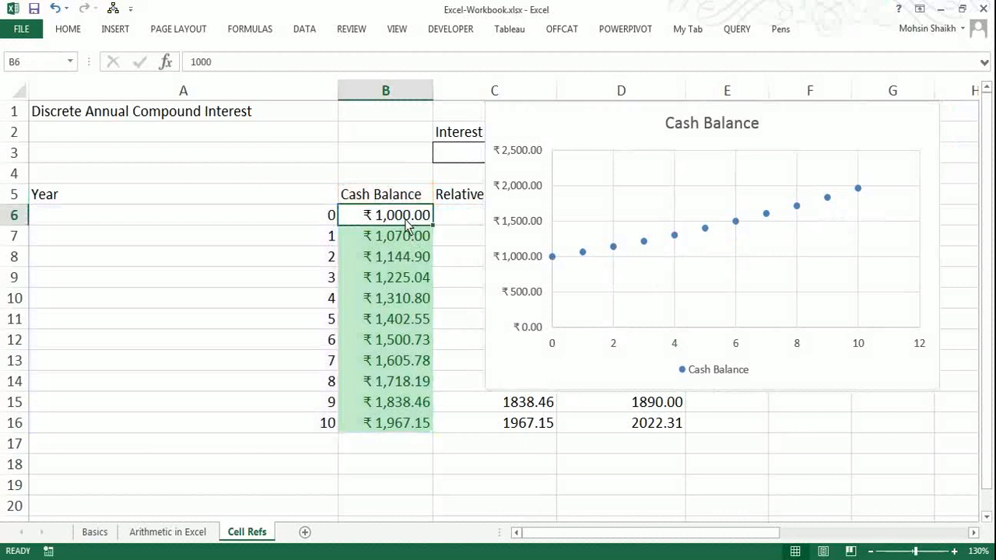
Step: Move the chart off the Absolute Reference column and set its data range to Year A5:A15 plus Absolute Reference D5:D16
{"action": "left_click_drag", "start_coordinate": [678, 110], "coordinate": [262, 320]}
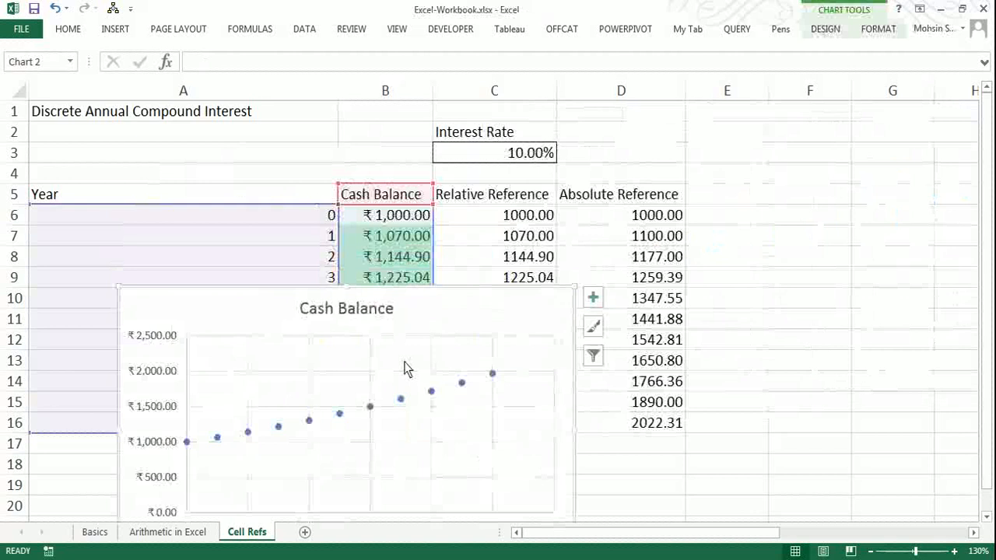
{"action": "left_click", "coordinate": [474, 366]}
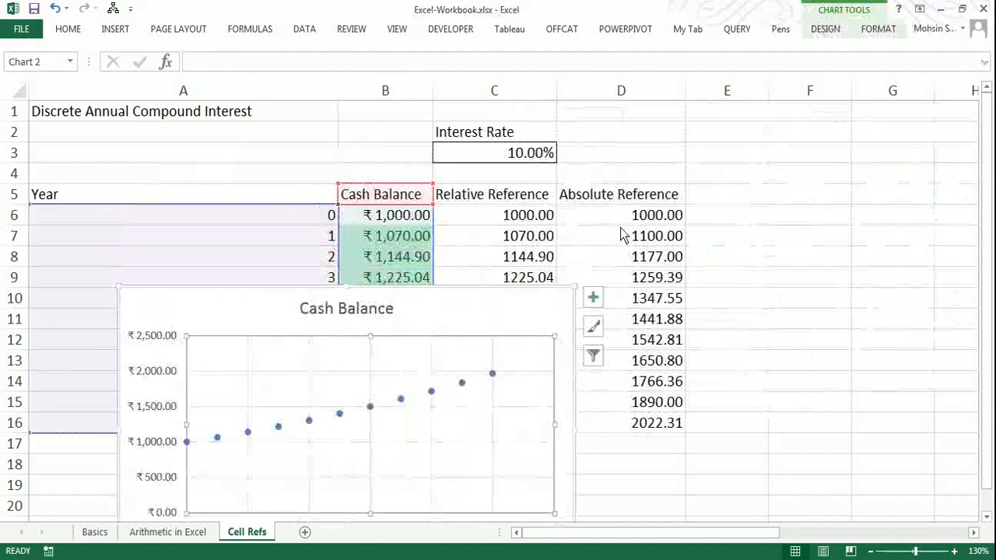
{"action": "right_click", "coordinate": [492, 426]}
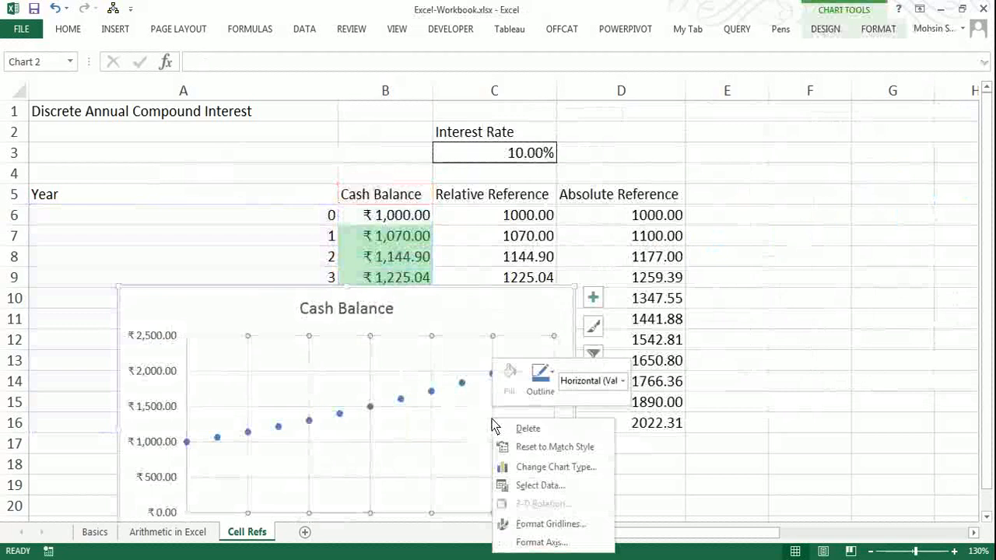
{"action": "left_click", "coordinate": [523, 487]}
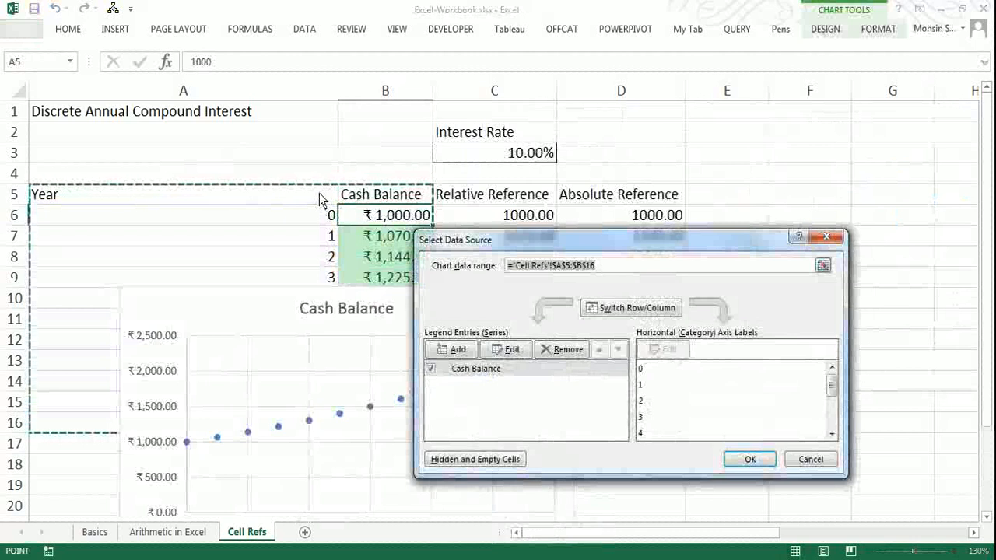
{"action": "left_click_drag", "start_coordinate": [319, 193], "coordinate": [244, 412]}
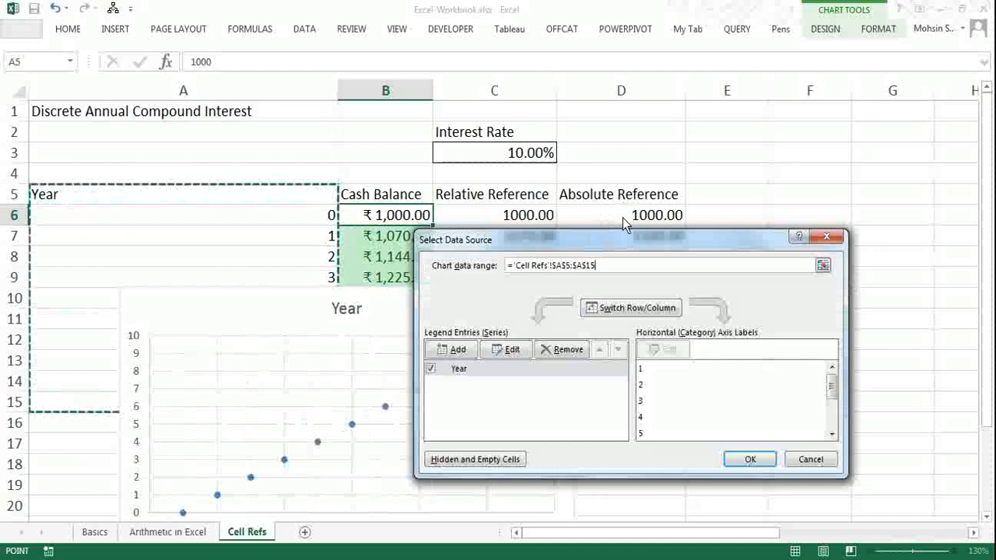
{"action": "left_click_drag", "start_coordinate": [645, 240], "coordinate": [351, 244]}
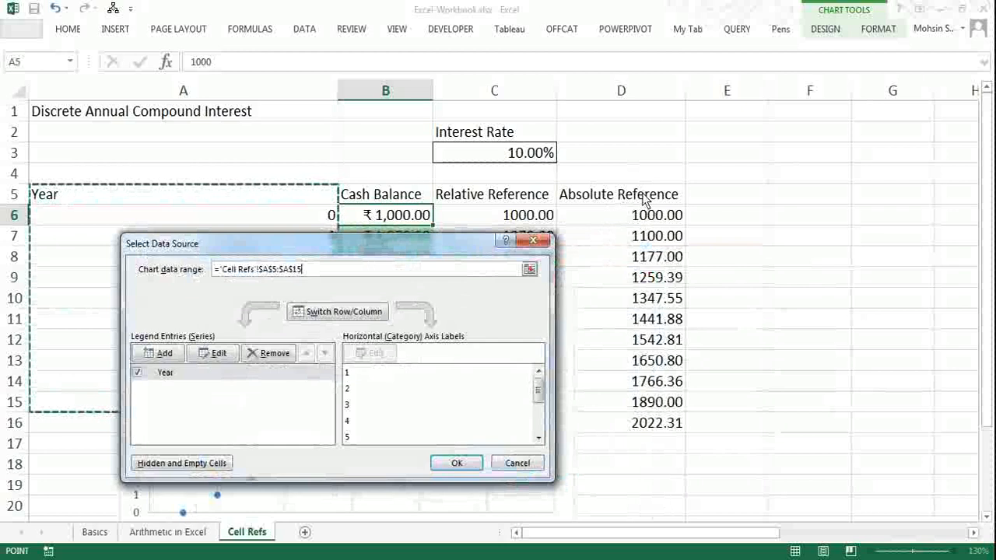
{"action": "left_click_drag", "start_coordinate": [645, 201], "coordinate": [639, 434]}
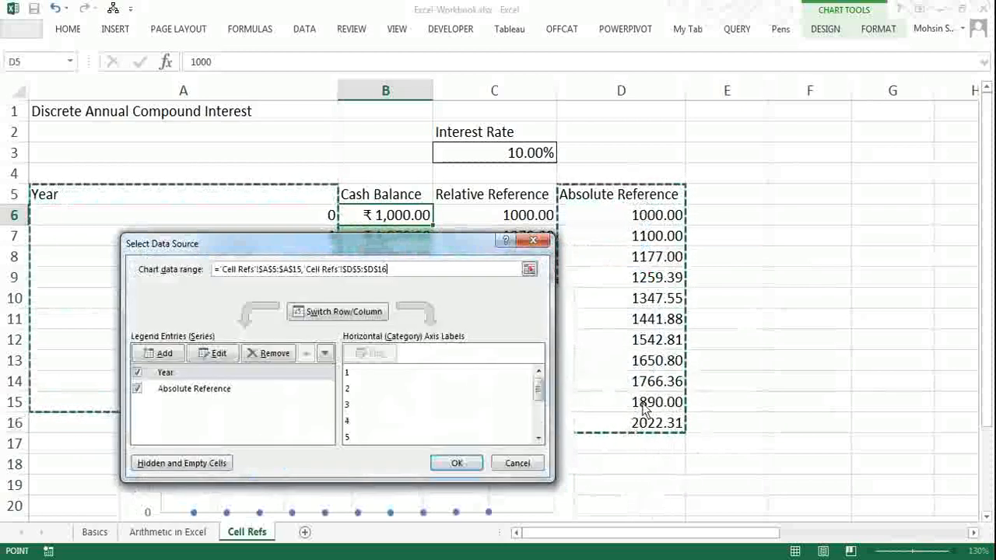
{"action": "left_click_drag", "start_coordinate": [403, 244], "coordinate": [666, 150]}
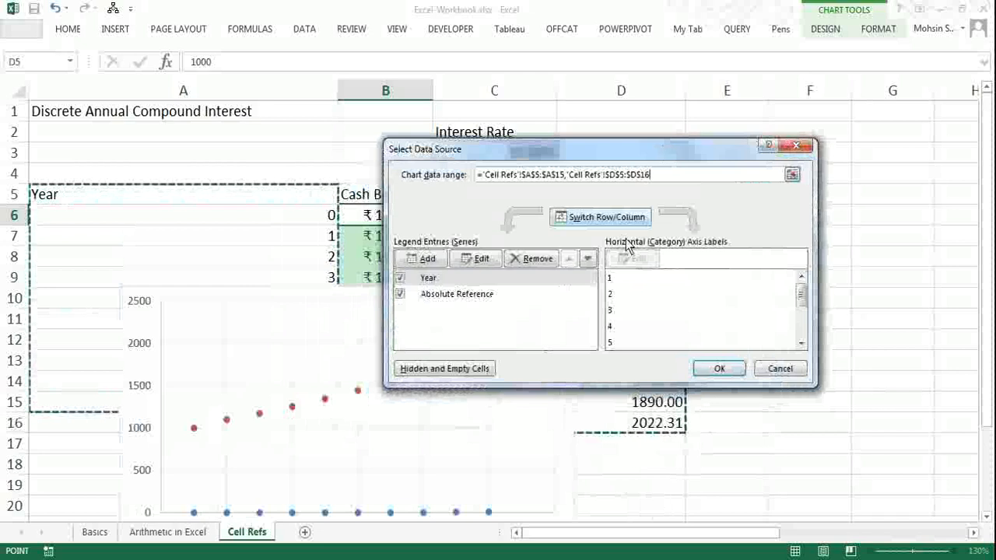
{"action": "left_click", "coordinate": [724, 369]}
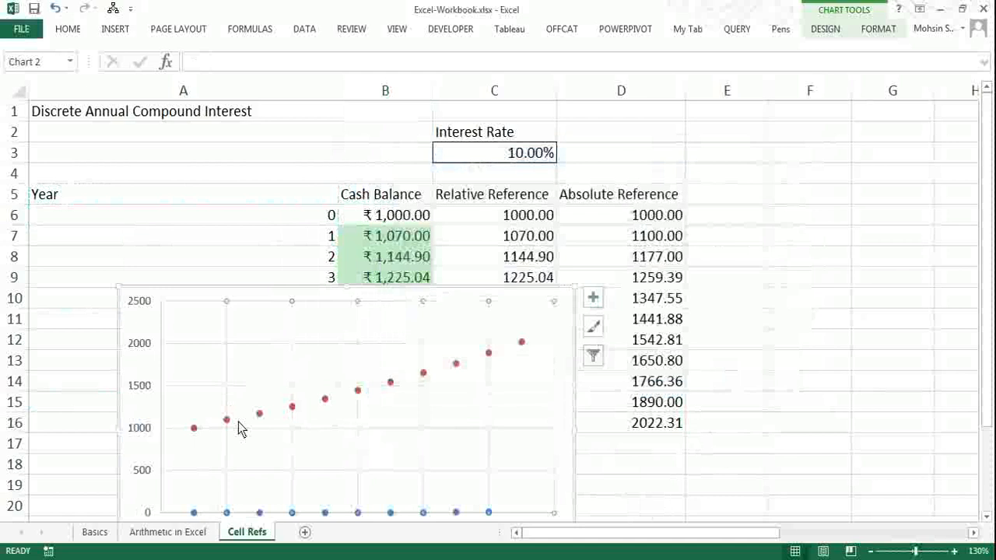
Step: Reposition the chart over columns A to C below row 5, and set the Interest Rate in C3 to 12%
{"action": "left_click_drag", "start_coordinate": [198, 301], "coordinate": [602, 119]}
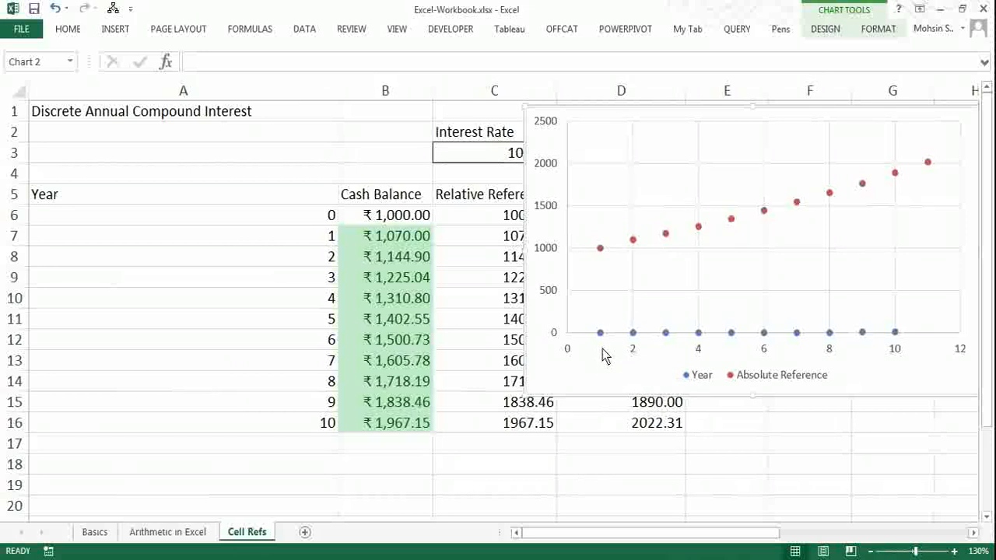
{"action": "left_click_drag", "start_coordinate": [551, 168], "coordinate": [184, 227]}
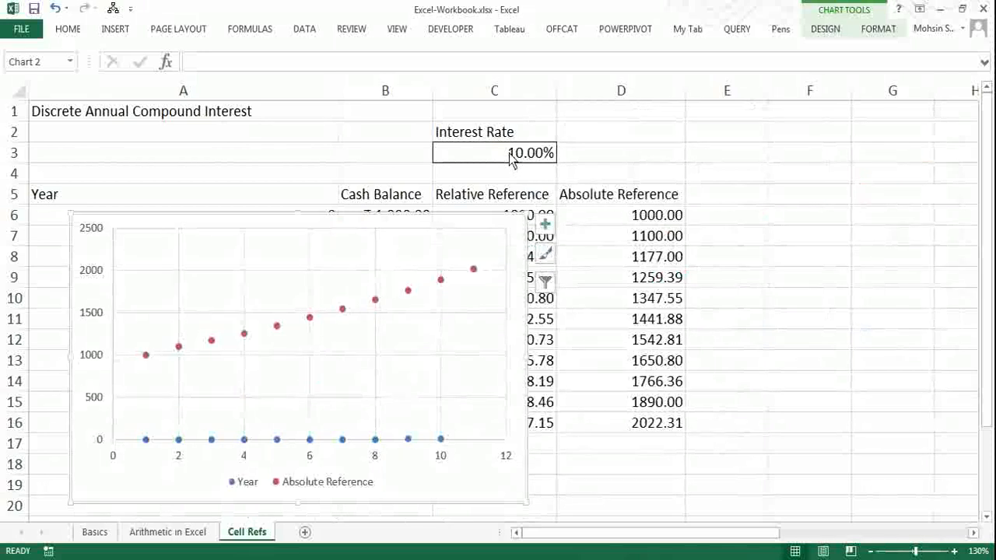
{"action": "left_click", "coordinate": [510, 158]}
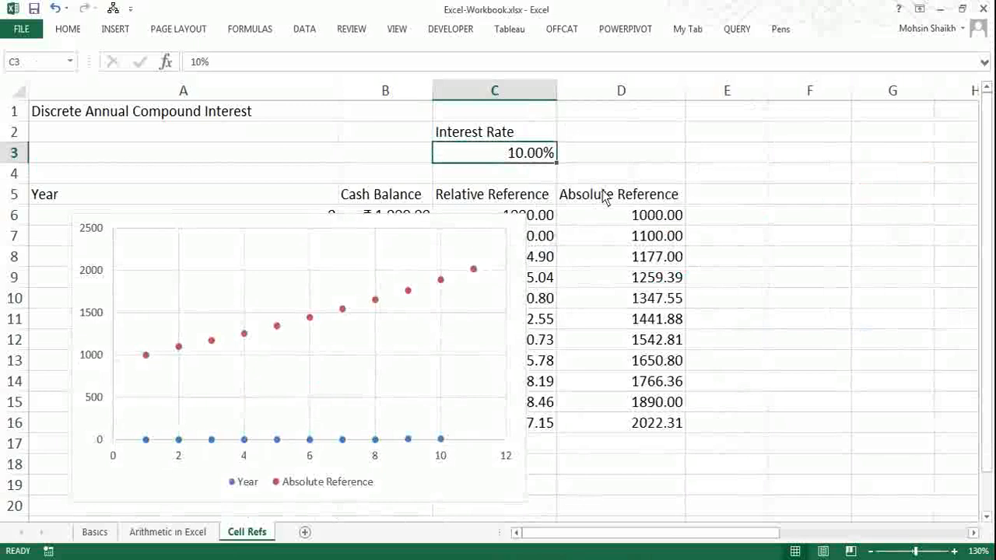
{"action": "type", "text": "12"}
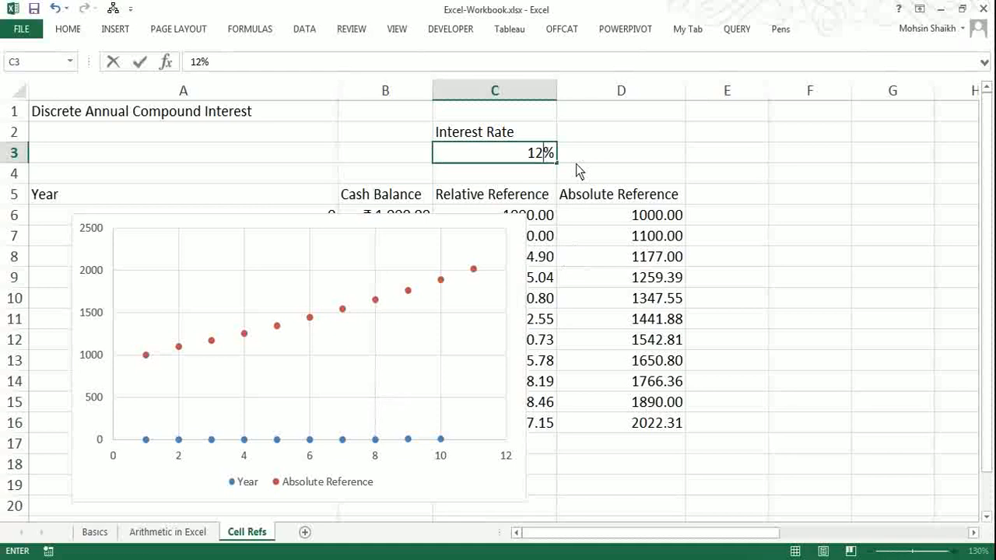
{"action": "key", "text": "Return"}
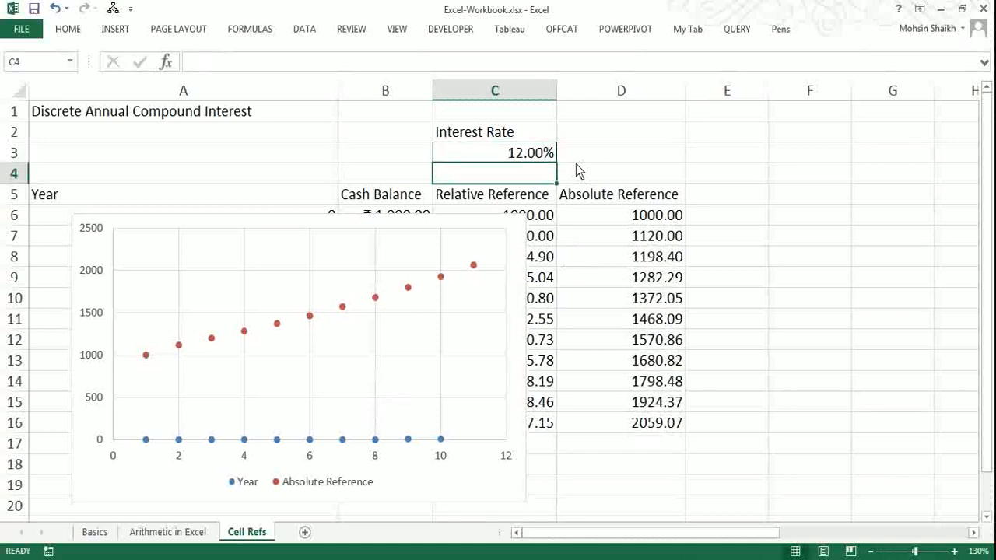